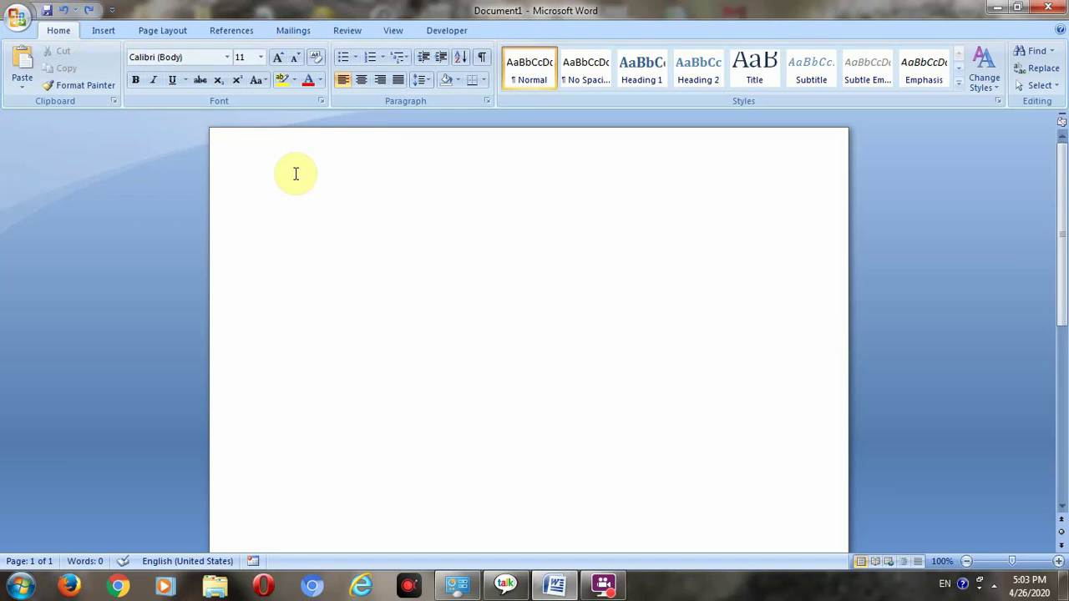
# Step: Insert a table with 5 columns and 4 rows and apply the plain grid table style
pyautogui.click(104, 31)
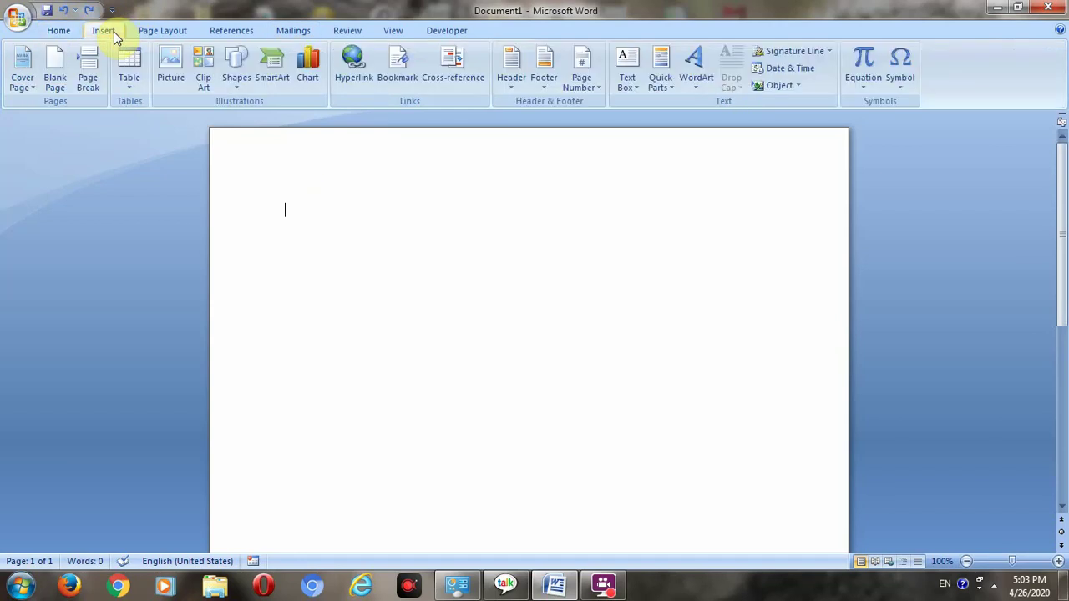
pyautogui.click(128, 82)
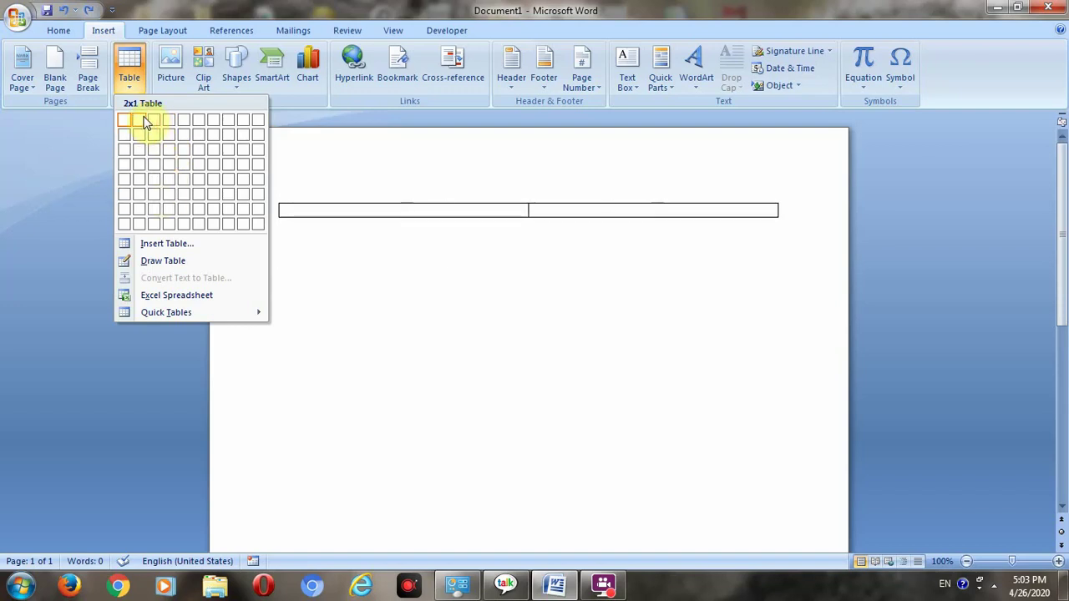
pyautogui.click(158, 244)
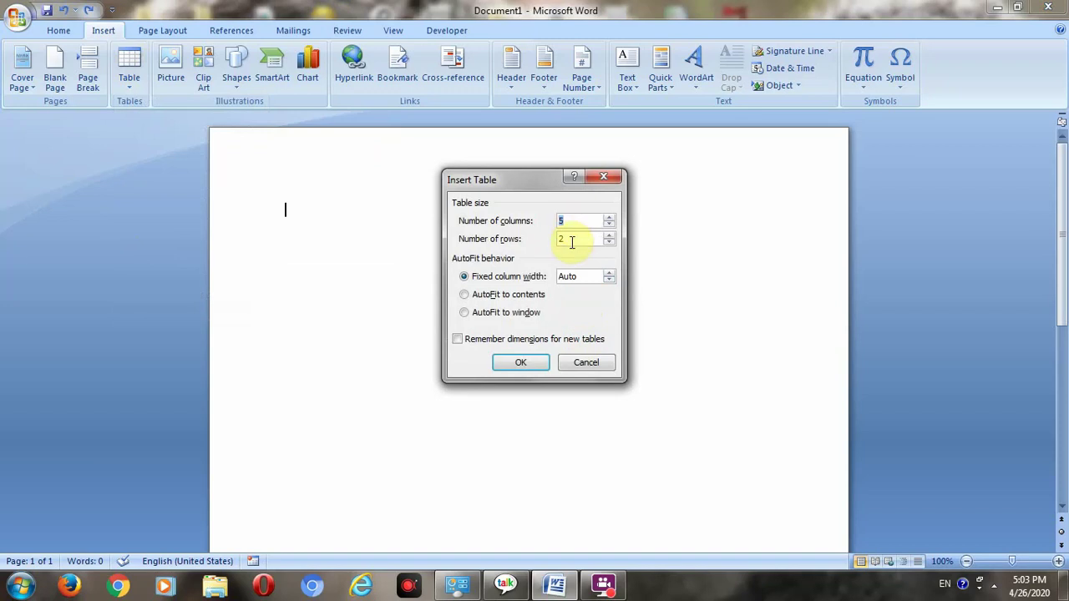
pyautogui.press('Tab')
pyautogui.press('BackSpace')
pyautogui.write('4')
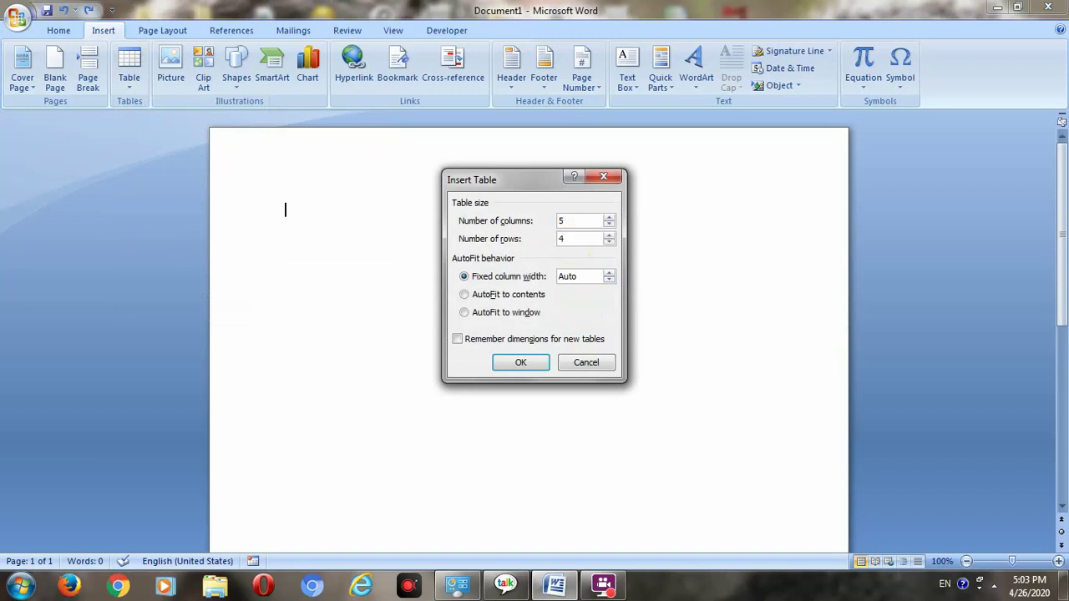
pyautogui.click(527, 364)
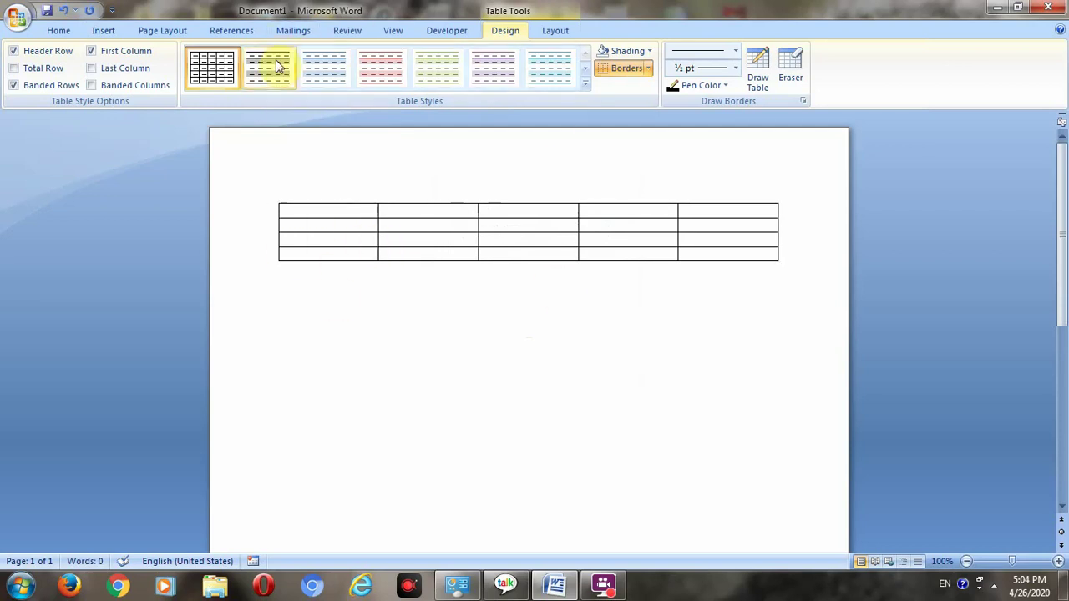
pyautogui.click(232, 73)
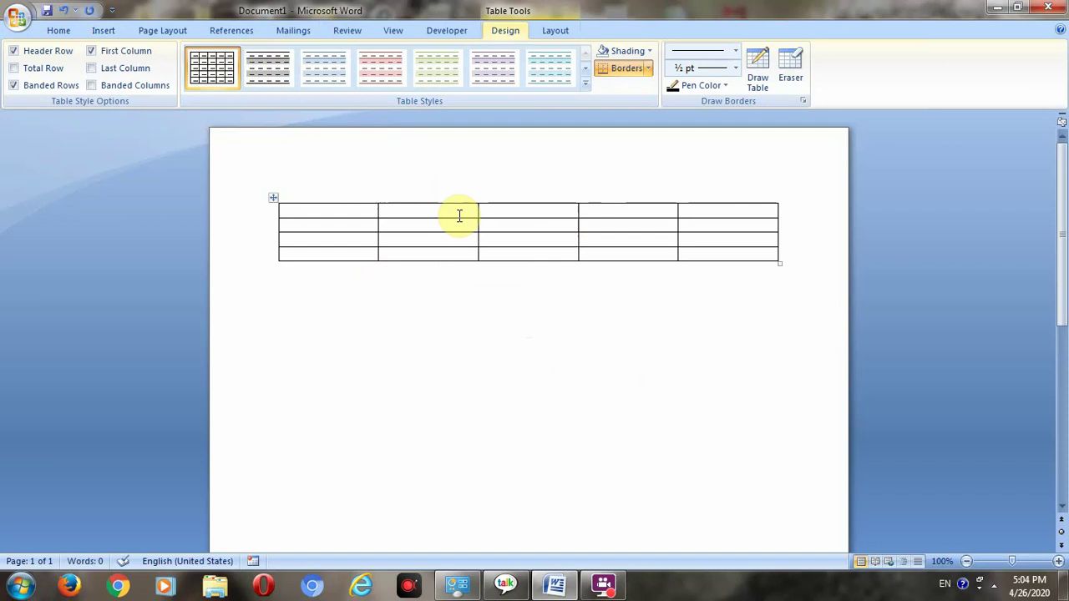
# Step: Set the height of the table's first row to 0.5"
pyautogui.click(556, 32)
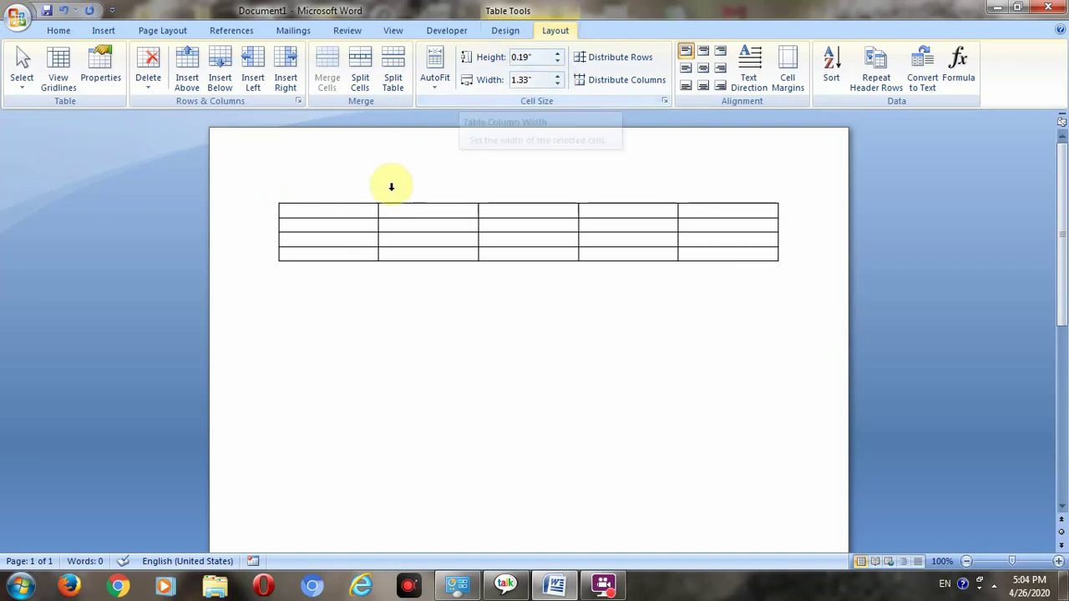
pyautogui.click(558, 54)
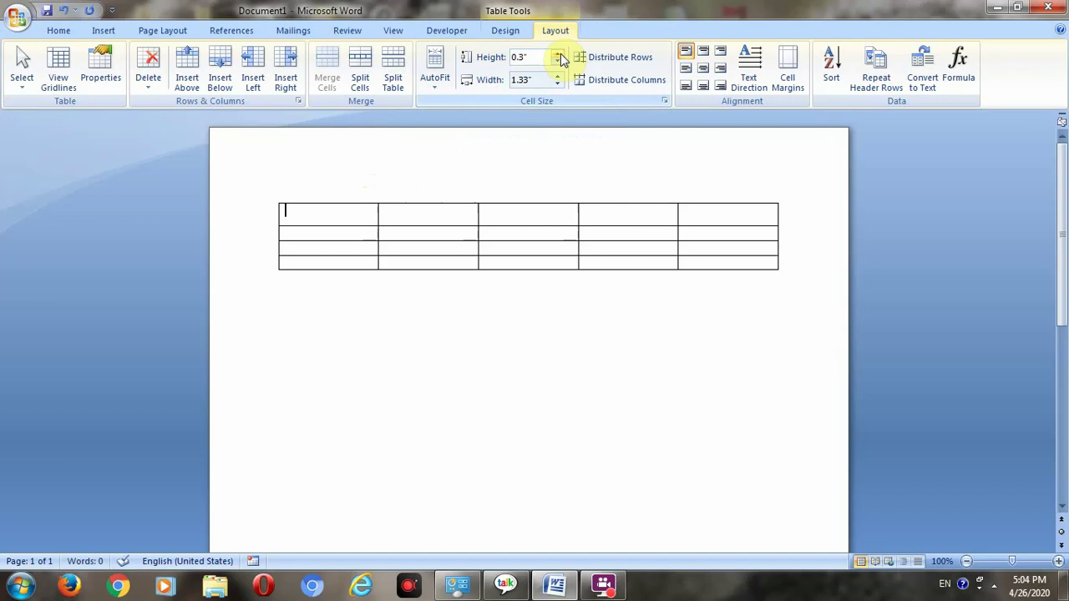
pyautogui.click(561, 53)
pyautogui.click(560, 54)
pyautogui.click(560, 53)
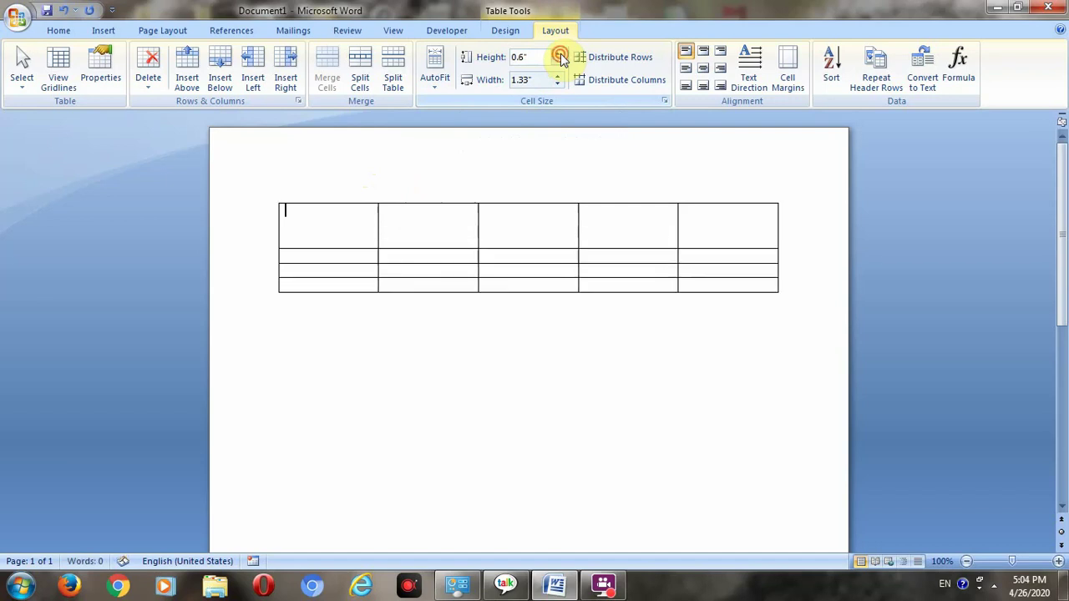
pyautogui.click(560, 54)
pyautogui.click(557, 62)
pyautogui.click(557, 58)
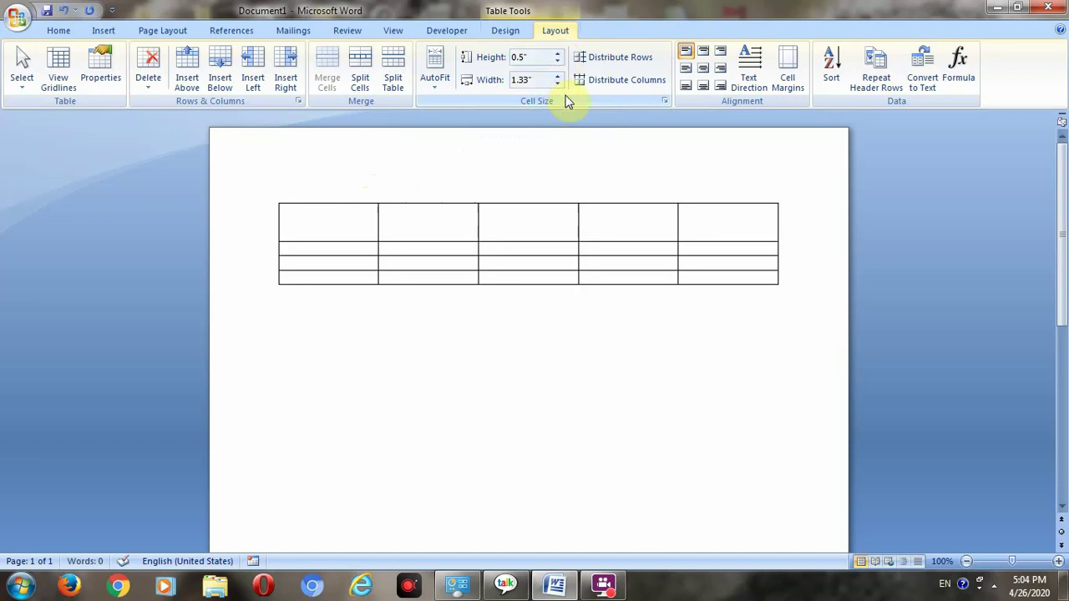
# Step: Set the height of the table's second row to 0.4"
pyautogui.click(358, 251)
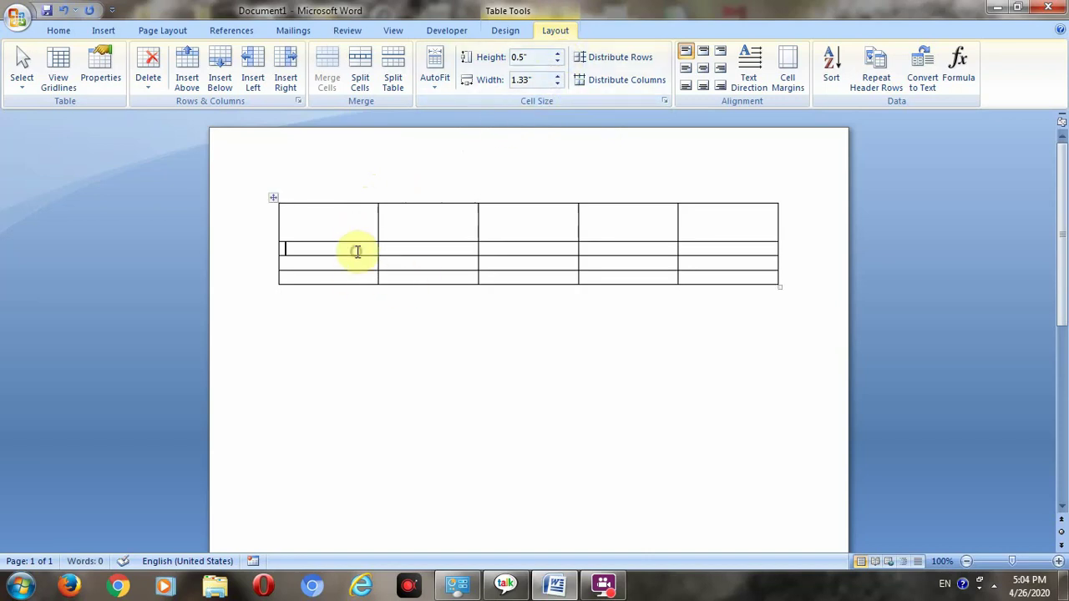
pyautogui.click(556, 55)
pyautogui.click(556, 54)
pyautogui.click(556, 54)
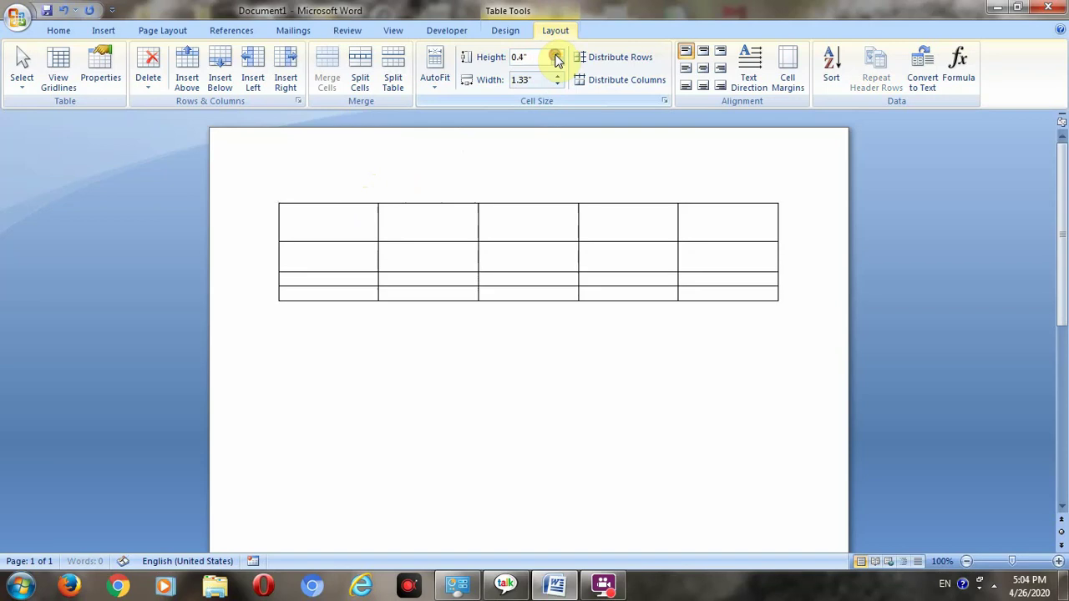
pyautogui.click(368, 278)
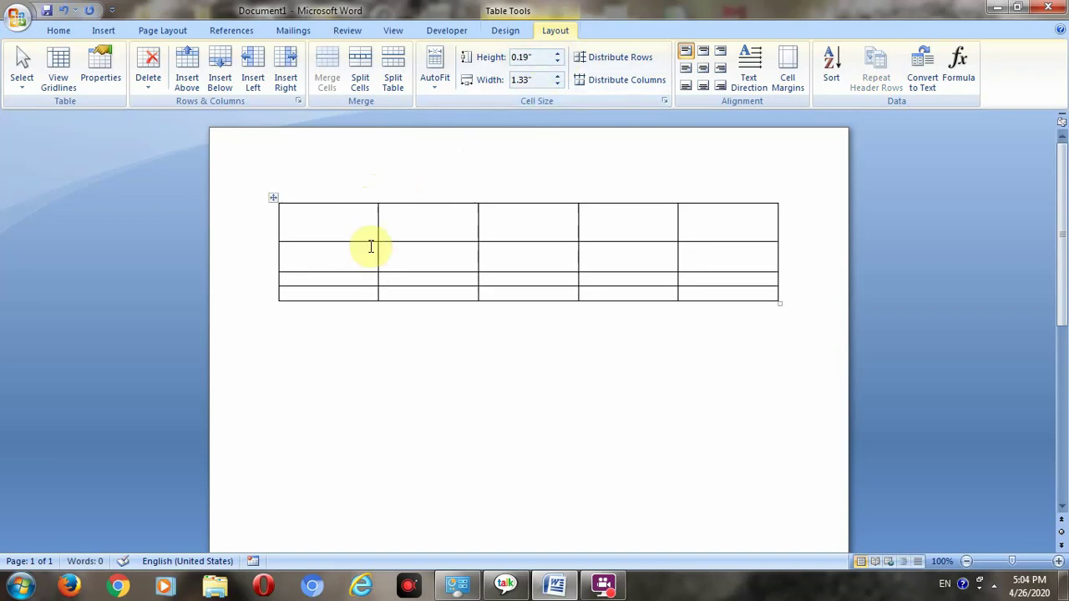
# Step: Reduce the height of the table's second row to 0.2"
pyautogui.click(370, 251)
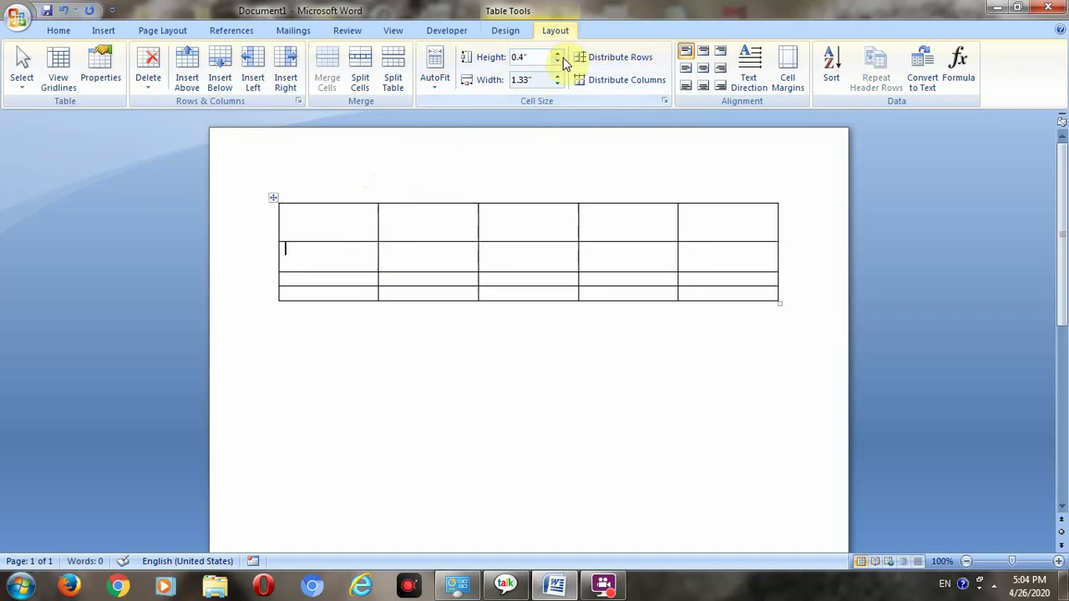
pyautogui.click(560, 61)
pyautogui.click(560, 61)
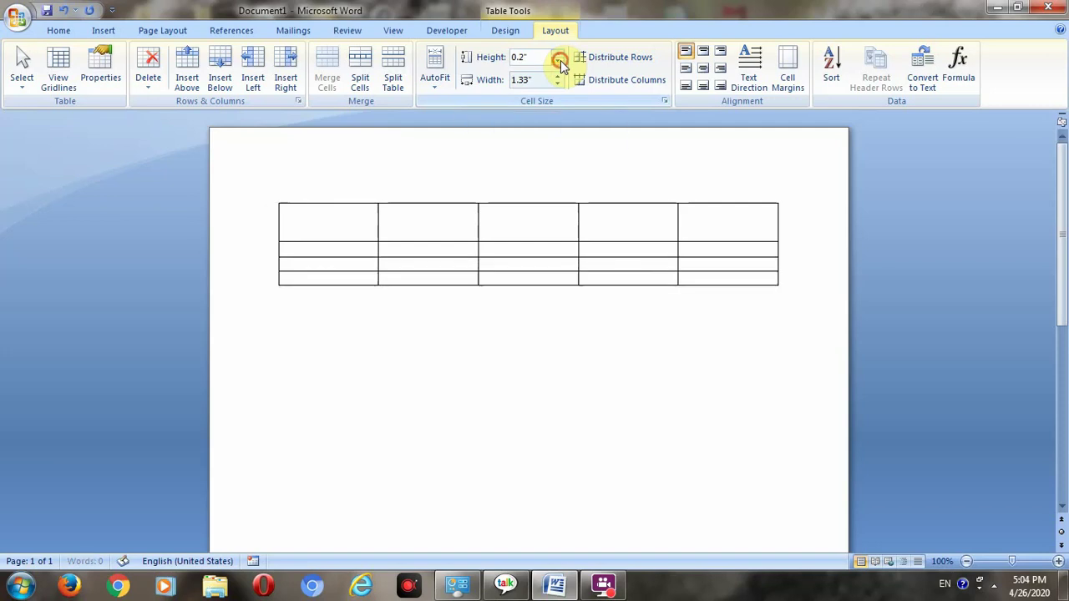
pyautogui.click(560, 61)
pyautogui.click(558, 54)
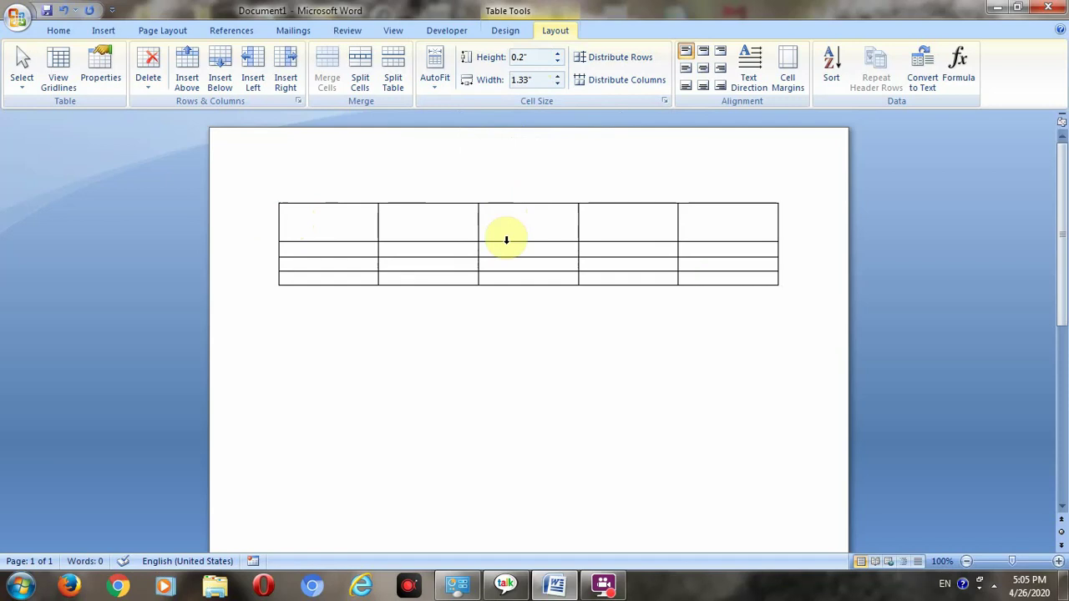
# Step: Merge all five cells of the table's first row into one cell
pyautogui.click(439, 239)
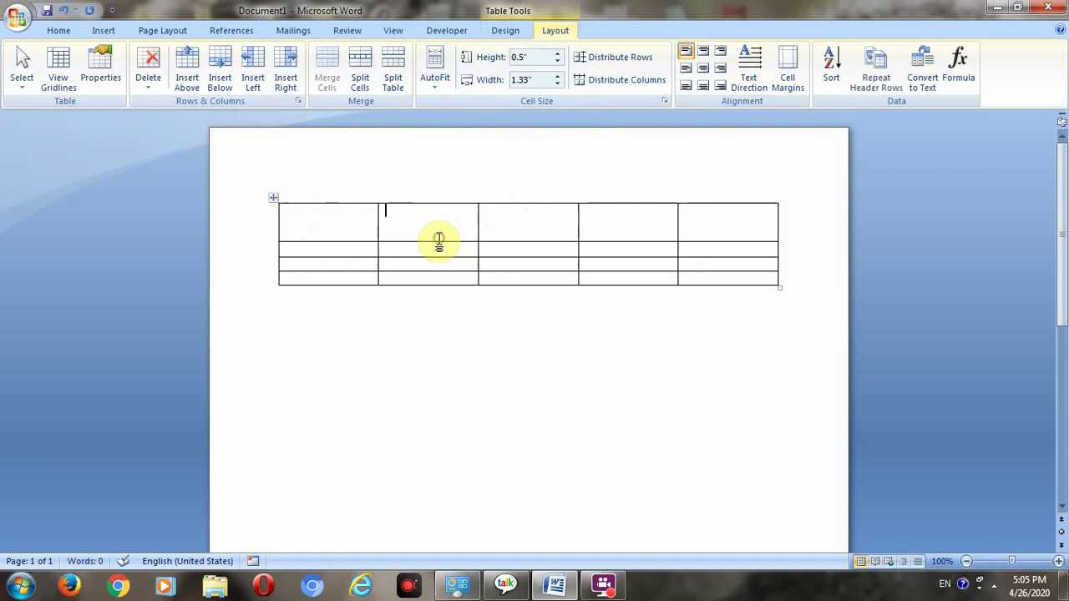
pyautogui.click(279, 222)
pyautogui.moveTo(279, 223); pyautogui.dragTo(700, 220)
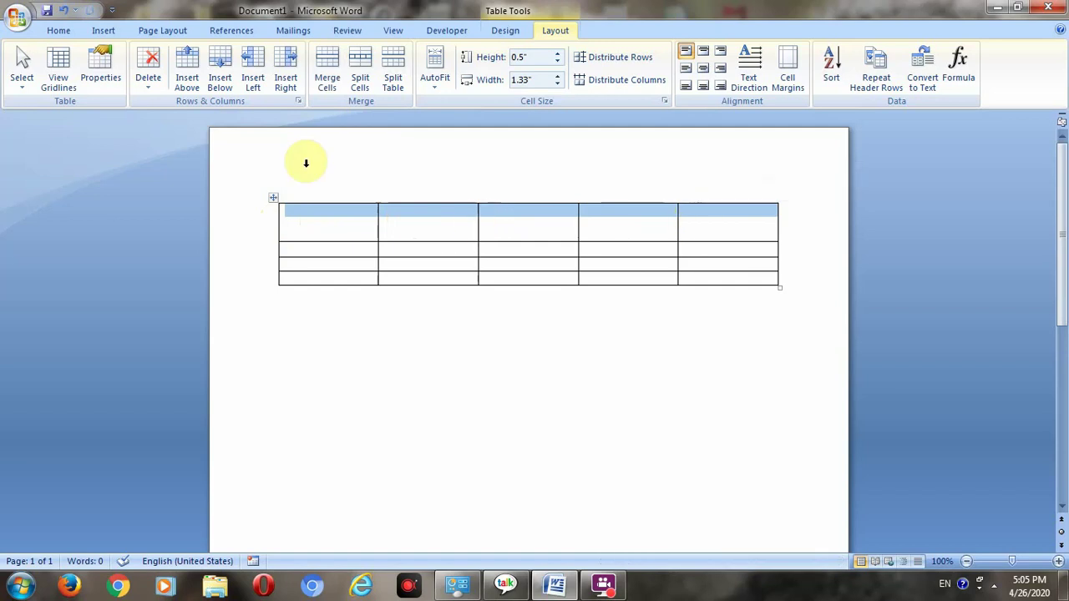
pyautogui.click(325, 78)
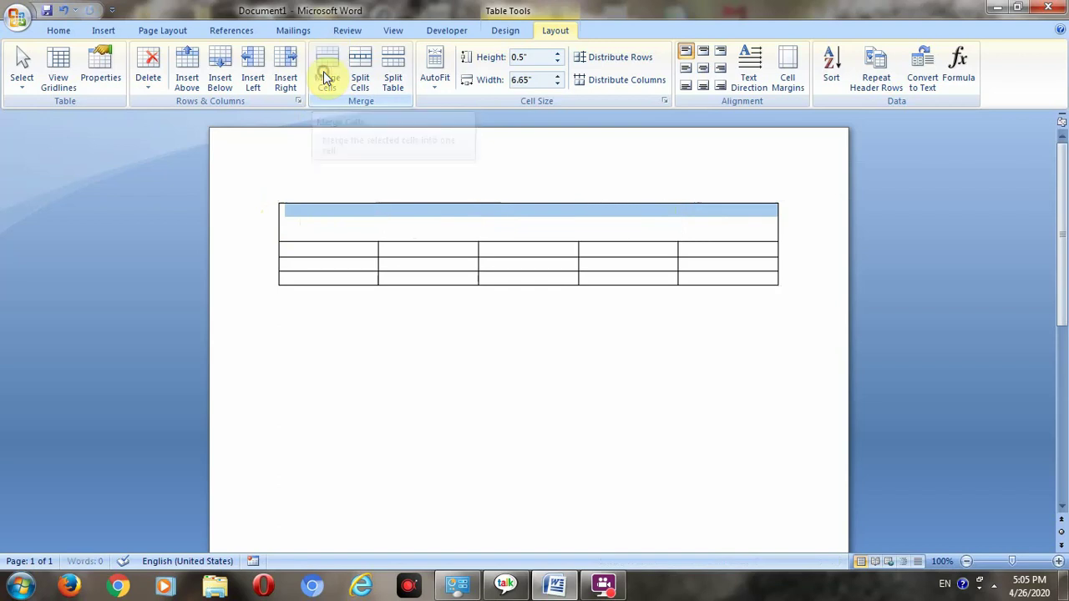
pyautogui.click(458, 387)
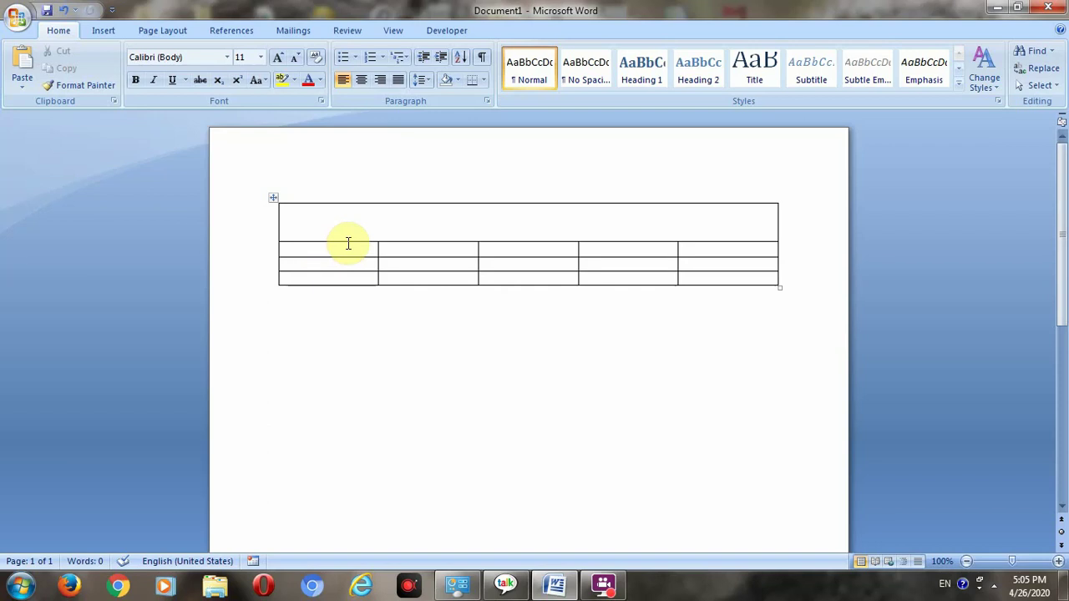
# Step: Enter the heading "Annual Result" in the merged first-row cell
pyautogui.click(471, 218)
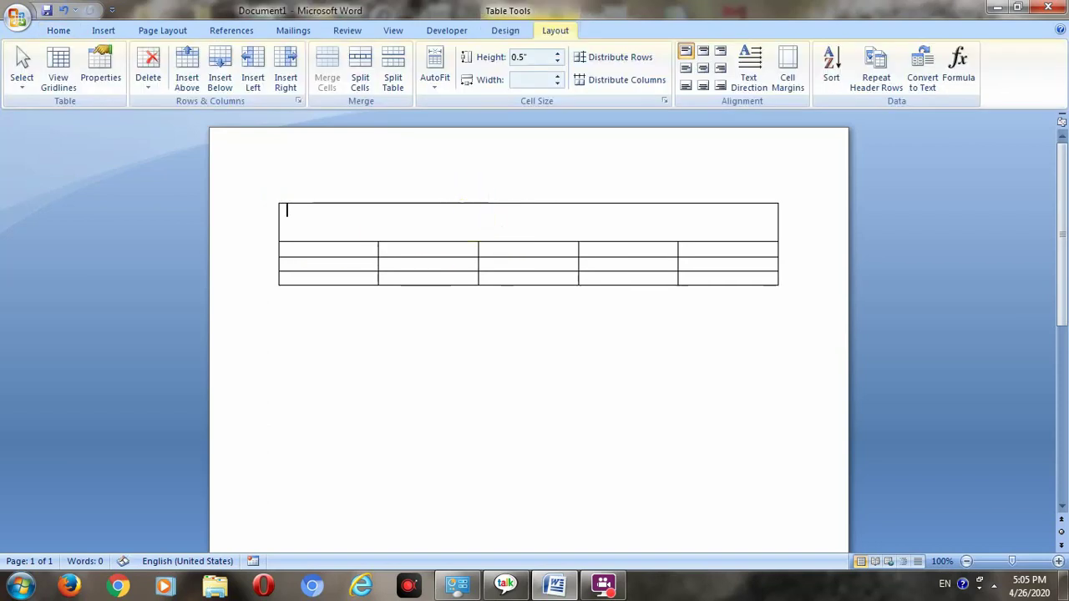
pyautogui.write('an')
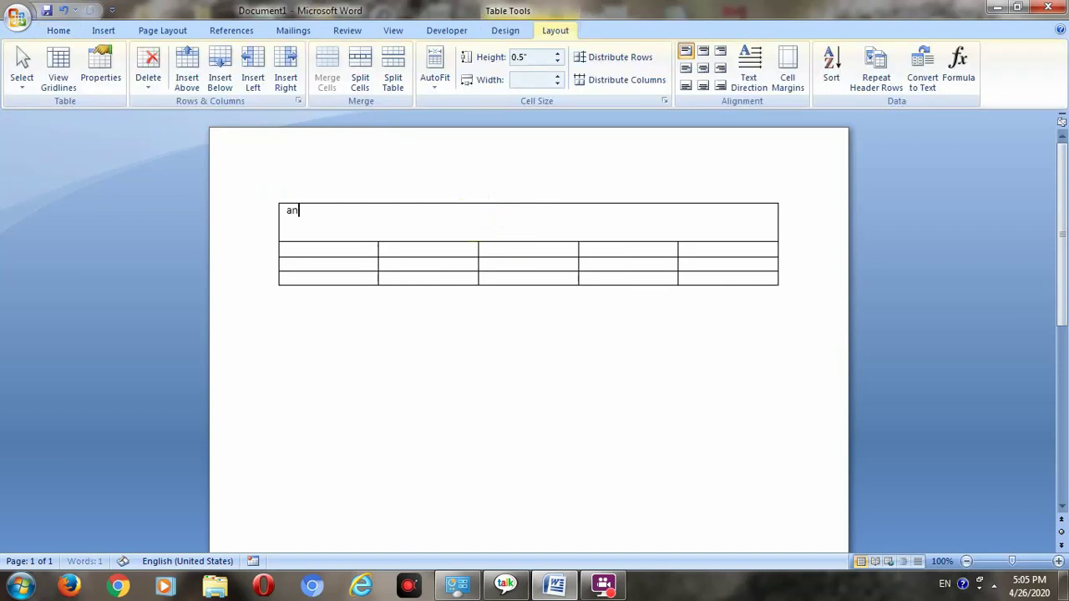
pyautogui.write('nual re')
pyautogui.press('BackSpace')
pyautogui.press('BackSpace')
pyautogui.write('Result')
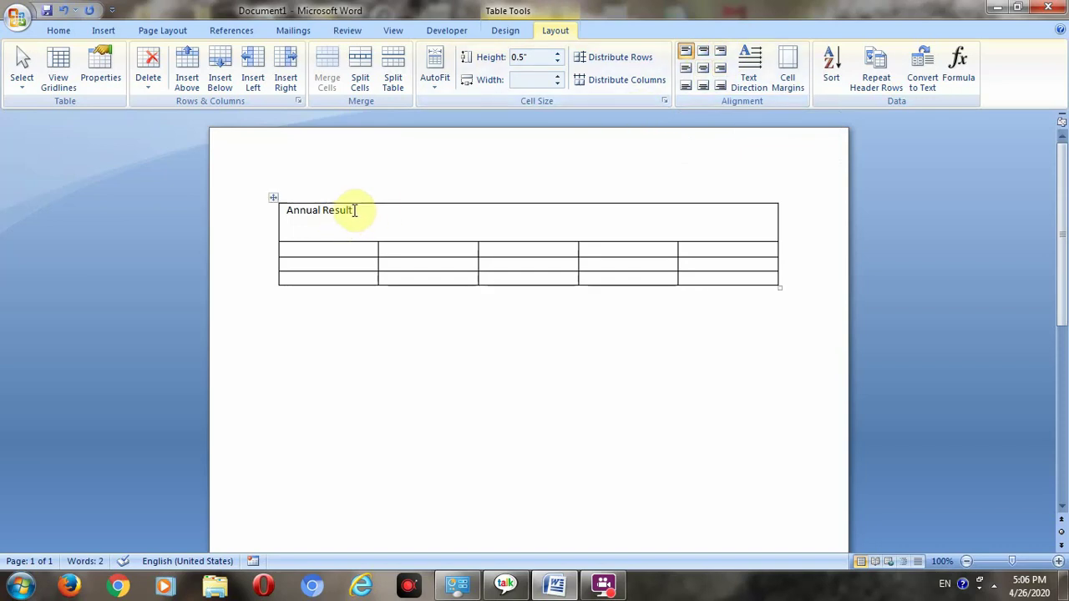
# Step: Try the top cell alignments on the "Annual Result" heading: top left, top center and top right
pyautogui.moveTo(352, 210); pyautogui.dragTo(298, 212)
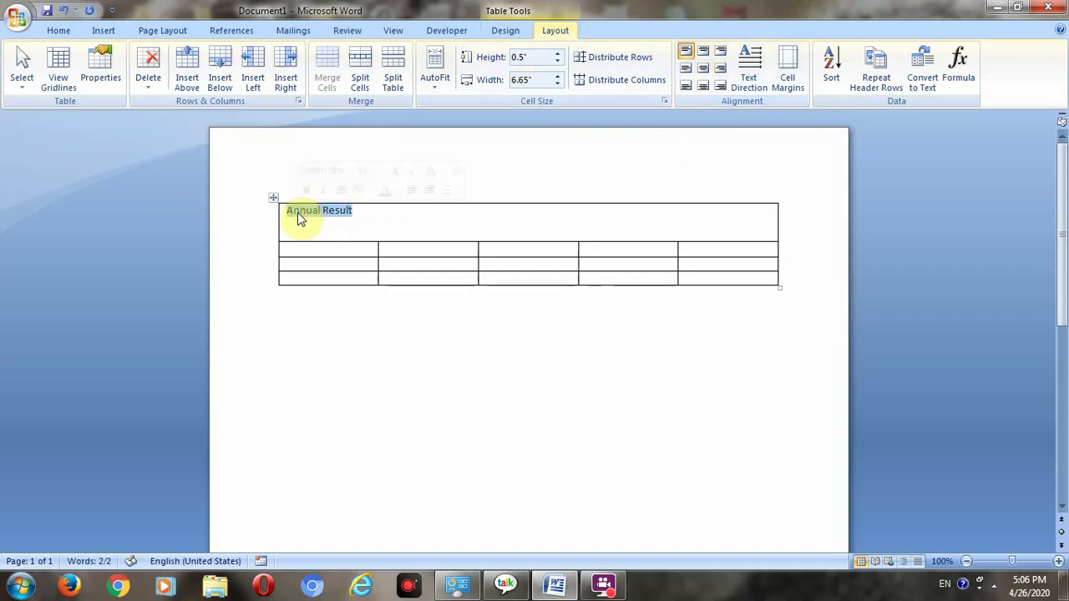
pyautogui.click(685, 55)
pyautogui.click(684, 56)
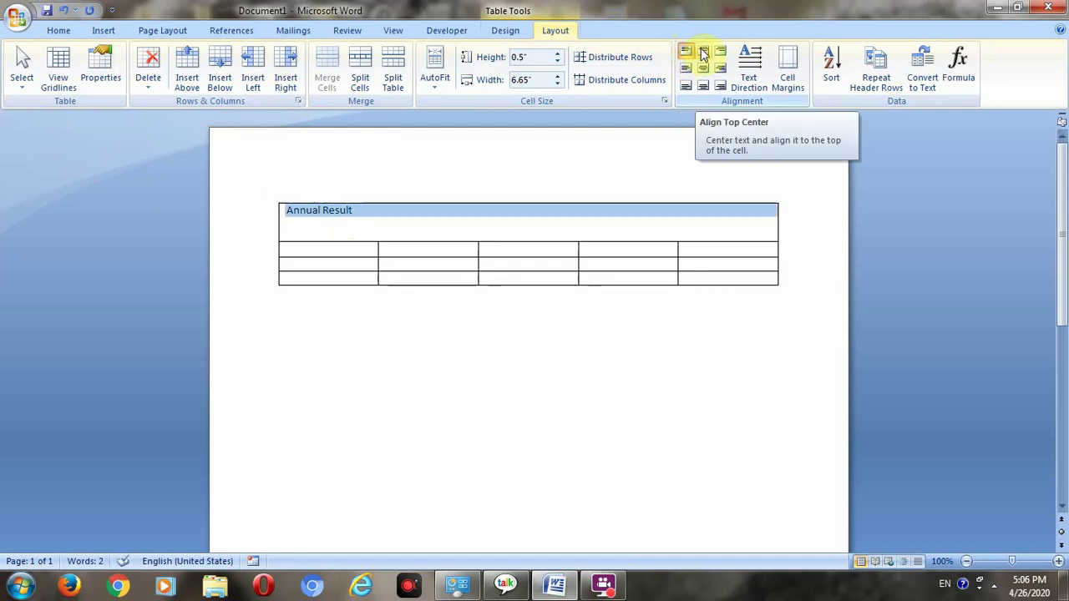
pyautogui.click(703, 53)
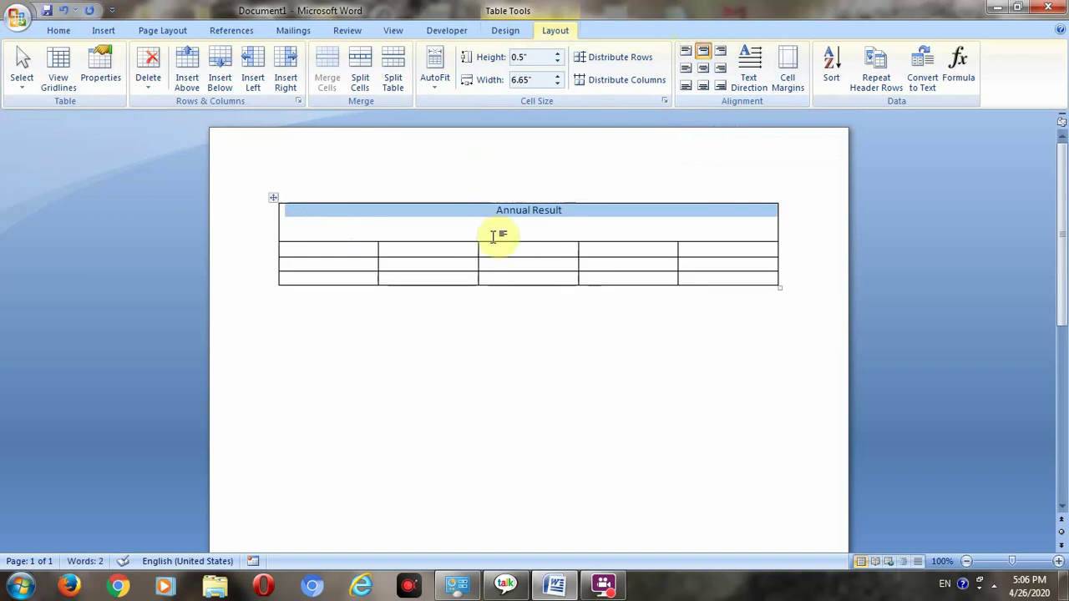
pyautogui.click(721, 55)
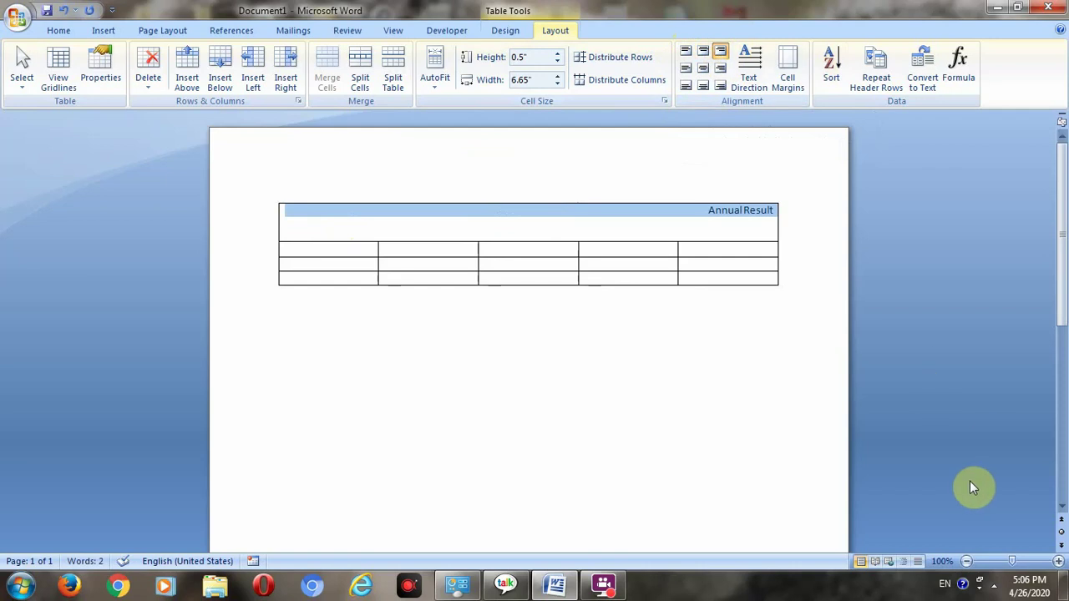
pyautogui.click(996, 590)
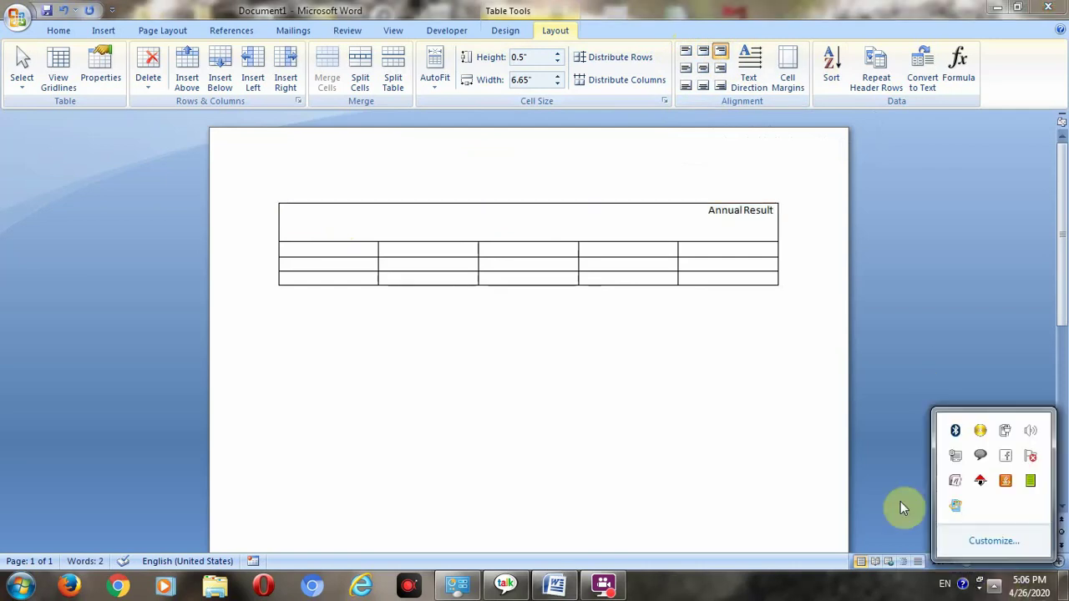
pyautogui.click(999, 8)
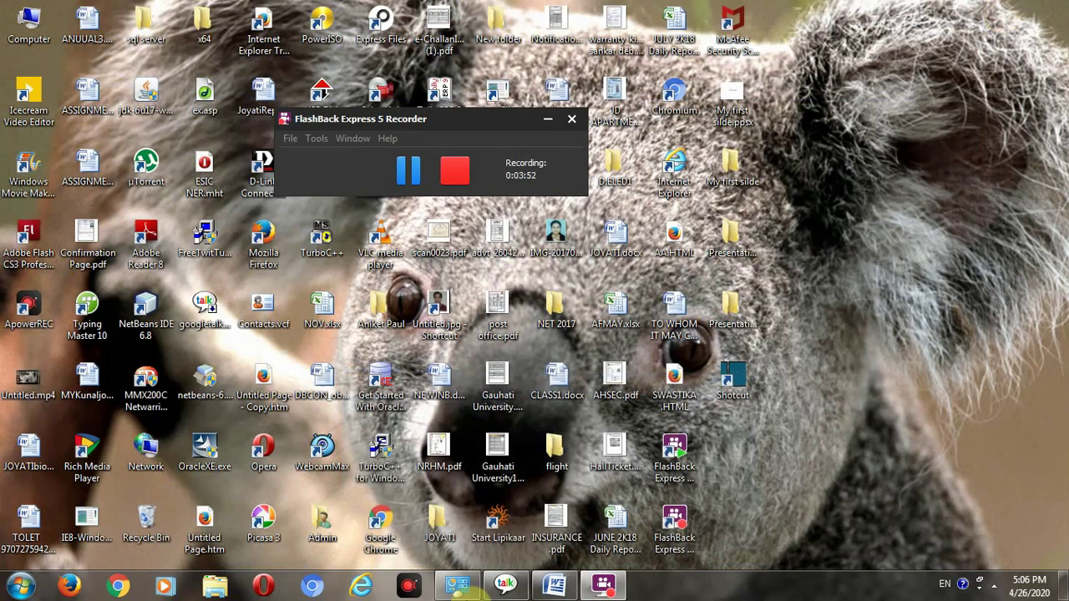
pyautogui.click(547, 588)
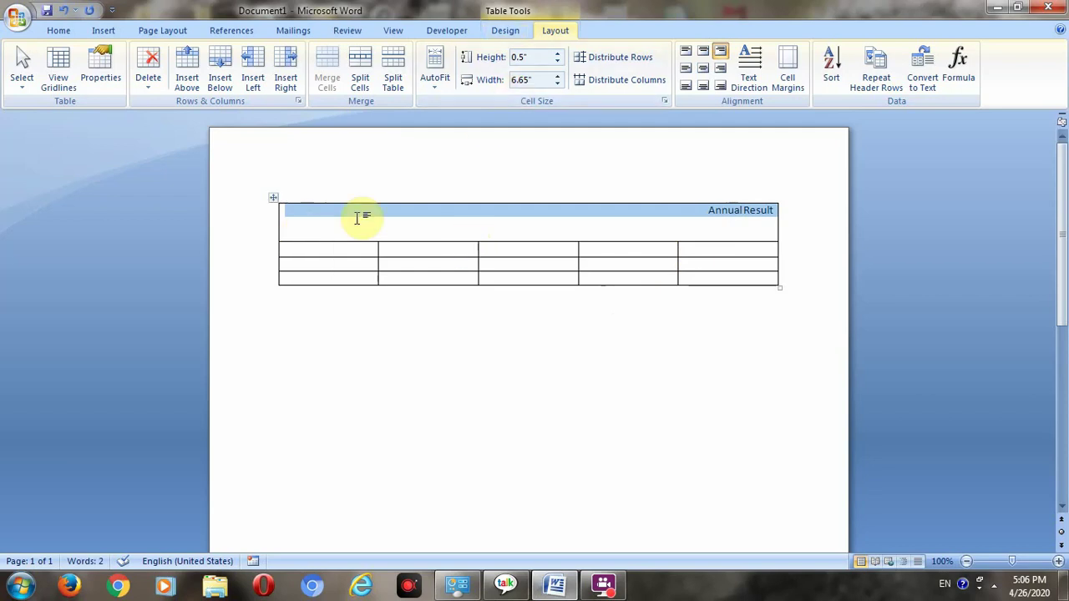
# Step: Try the vertically centered cell alignments on the "Annual Result" heading: center left, center and center right
pyautogui.click(686, 71)
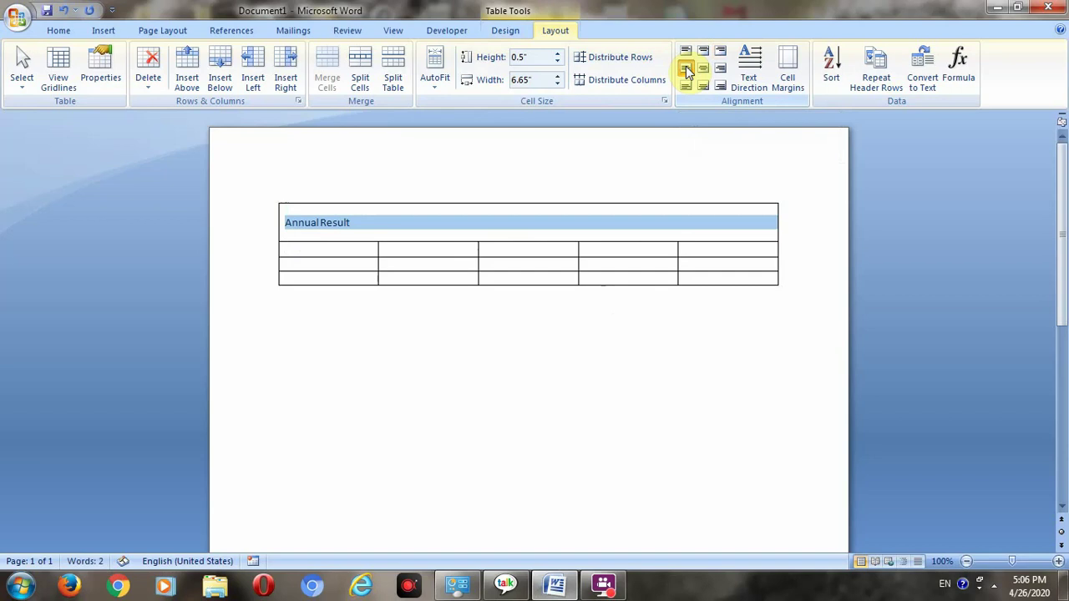
pyautogui.click(702, 70)
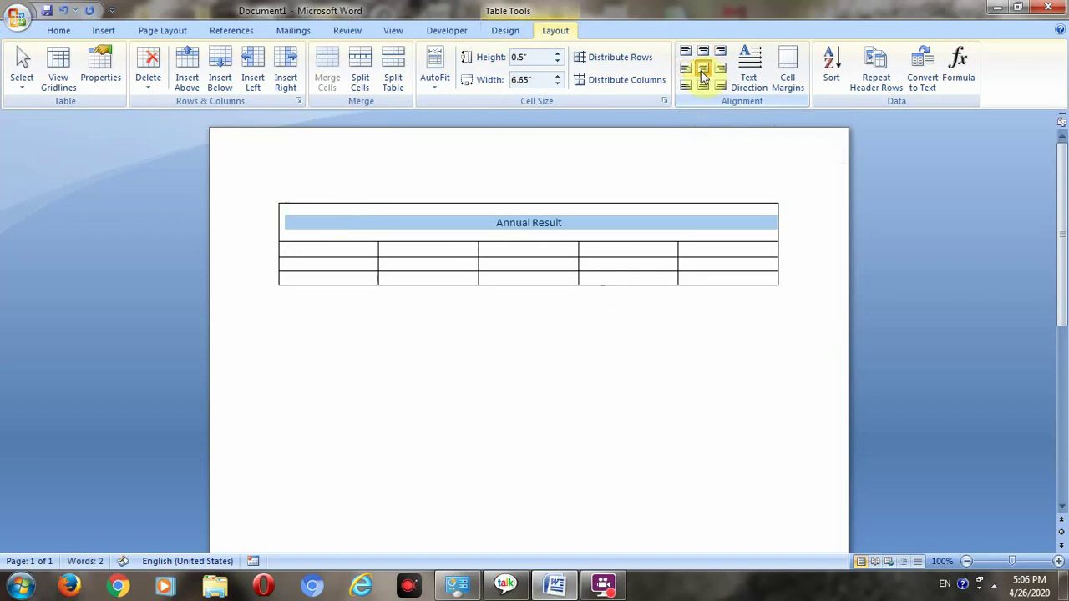
pyautogui.click(720, 71)
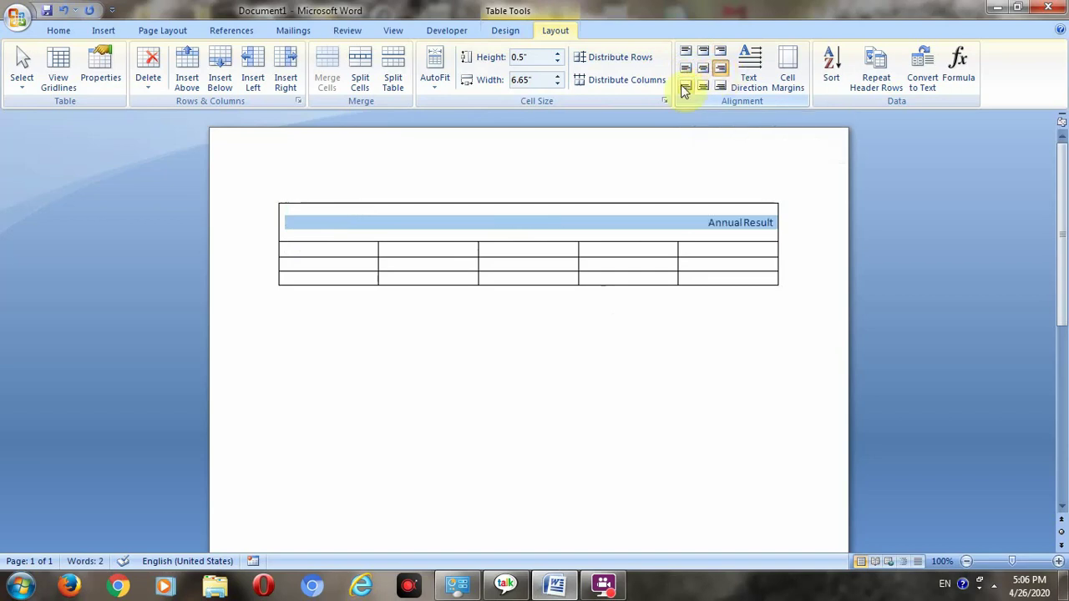
# Step: Try the bottom cell alignments on the "Annual Result" heading: bottom left, bottom center and bottom right
pyautogui.click(684, 87)
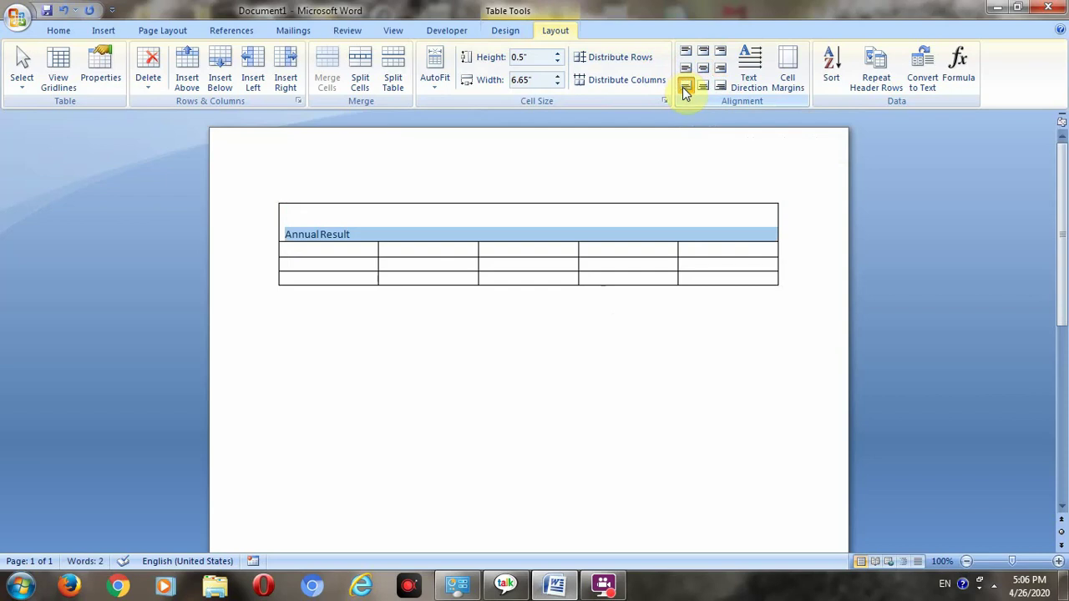
pyautogui.click(703, 87)
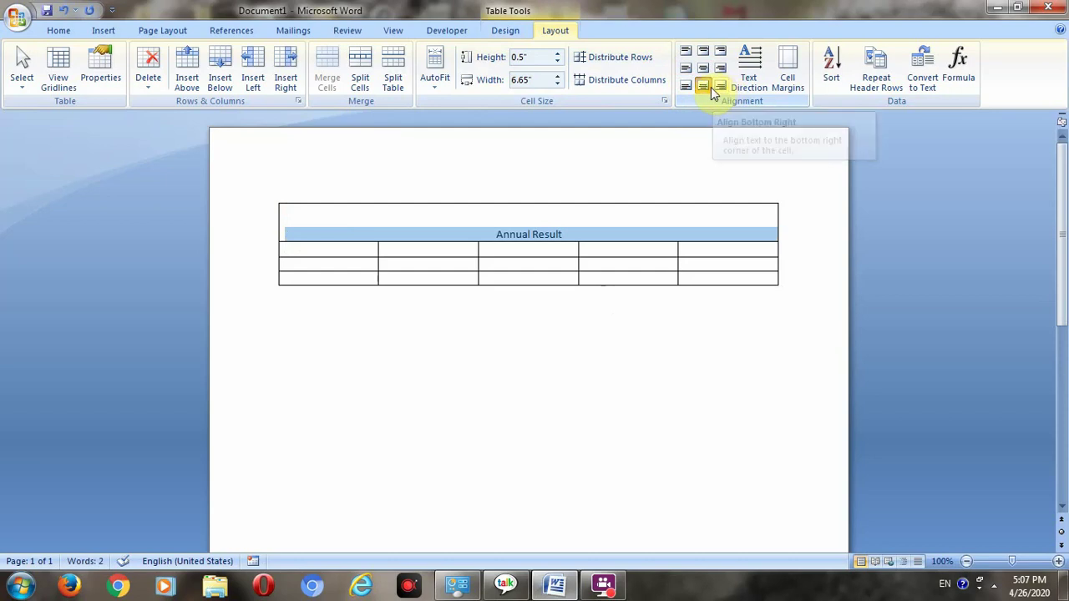
pyautogui.click(720, 87)
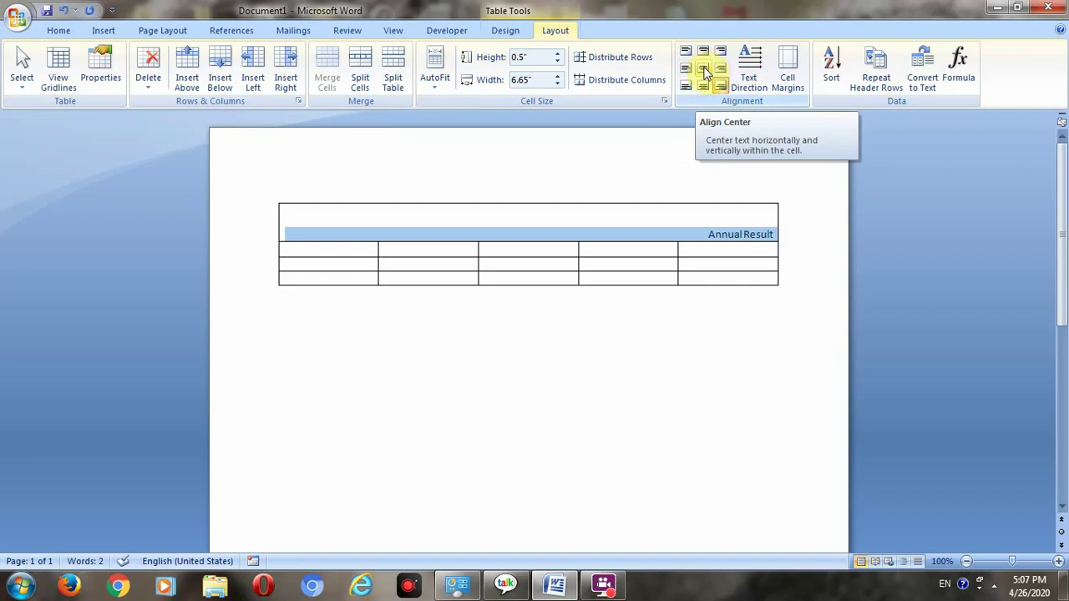
# Step: Center the "Annual Result" heading horizontally and vertically in its cell and make it bold at font size 20
pyautogui.click(704, 71)
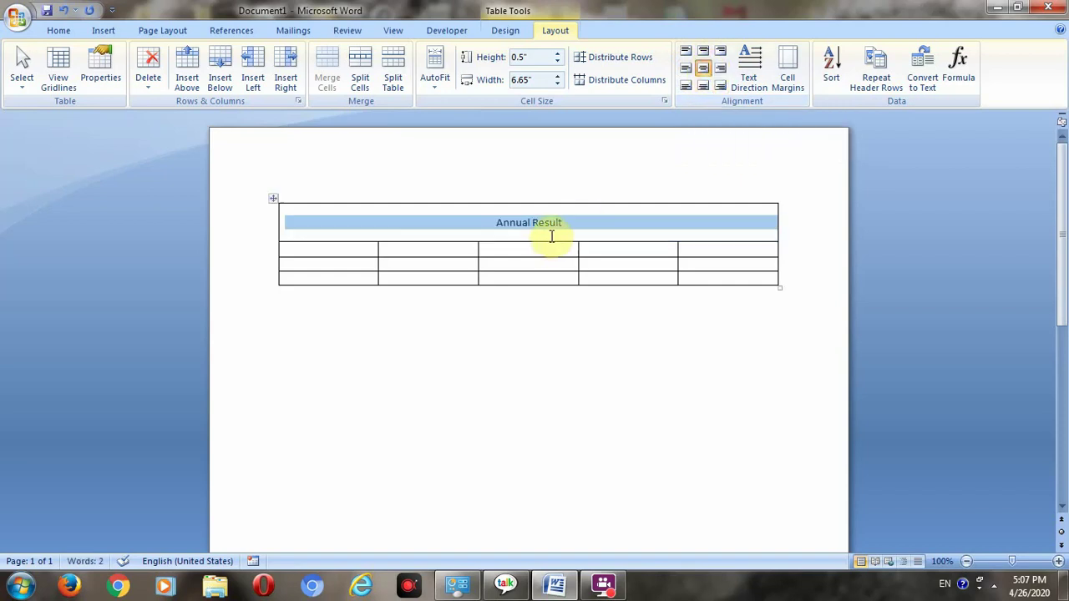
pyautogui.click(60, 34)
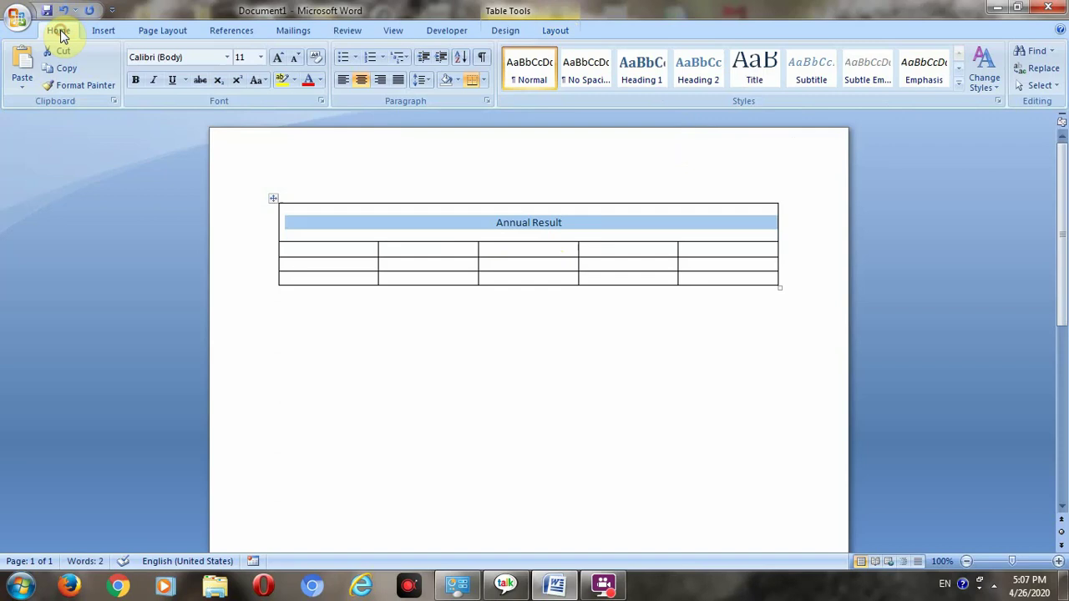
pyautogui.click(137, 81)
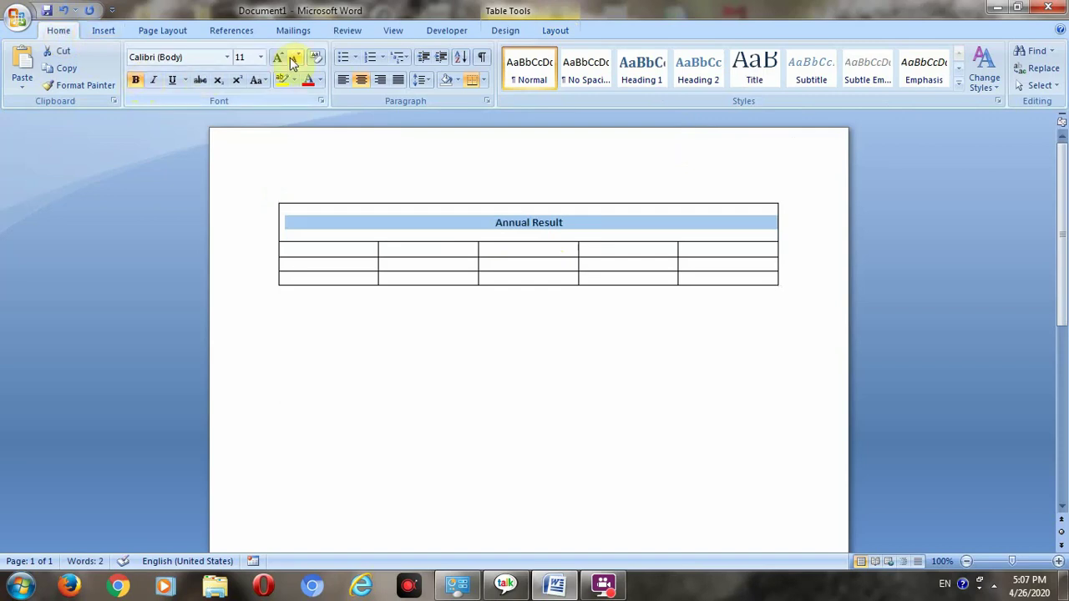
pyautogui.click(262, 58)
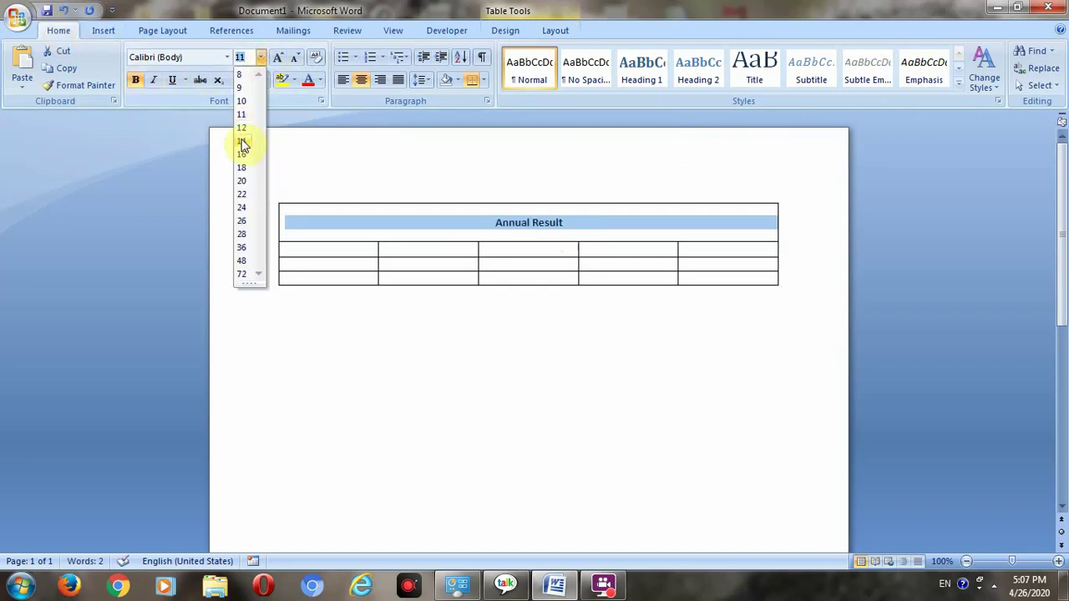
pyautogui.click(247, 181)
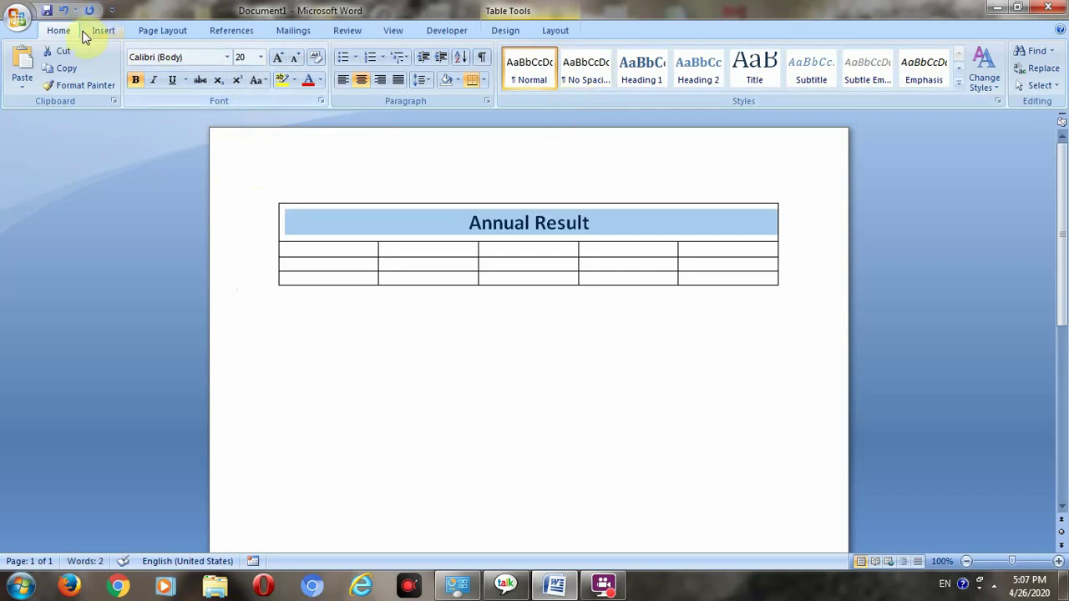
pyautogui.click(555, 33)
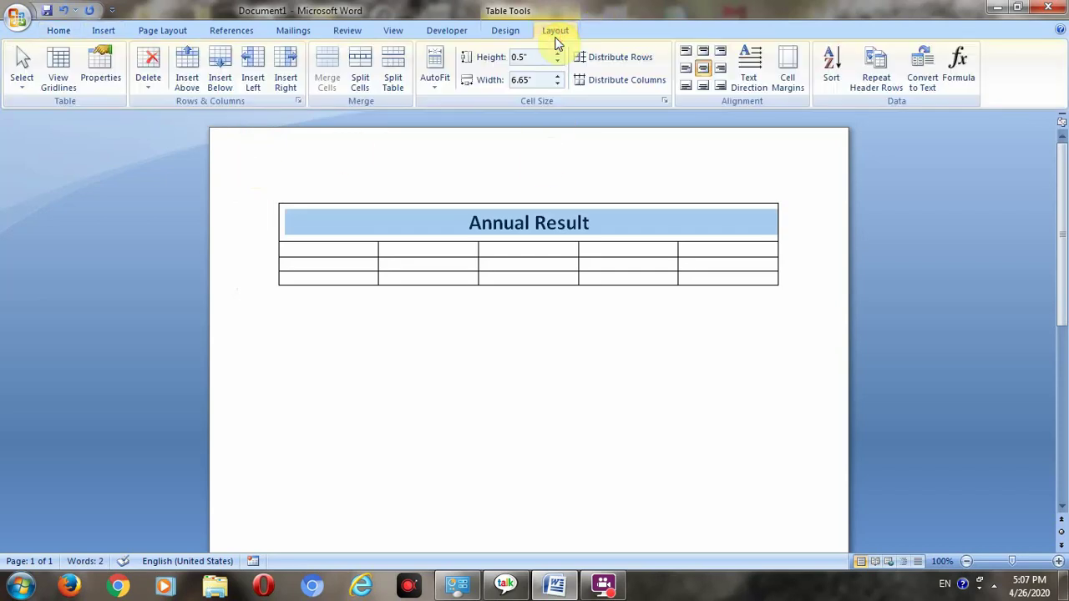
pyautogui.click(706, 73)
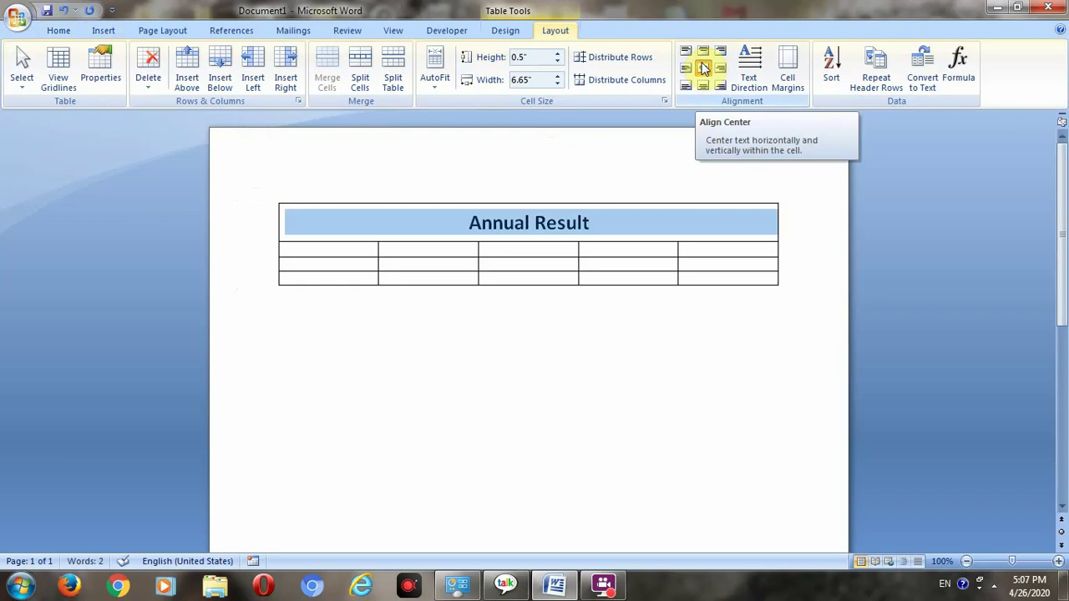
pyautogui.click(592, 348)
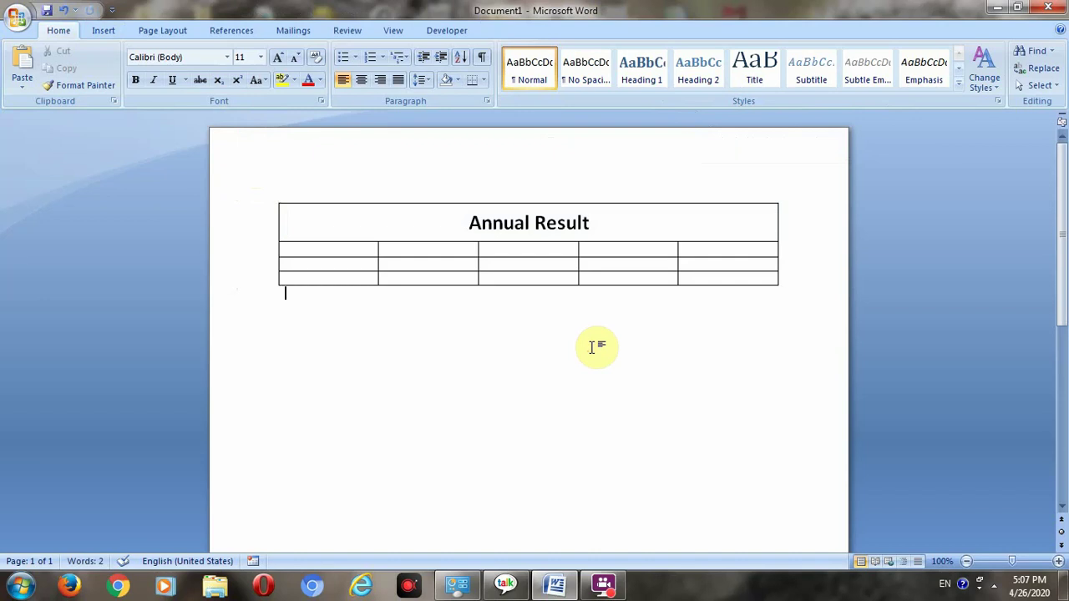
# Step: Split the first cell of the table's second row into 2 columns and 1 row
pyautogui.click(103, 31)
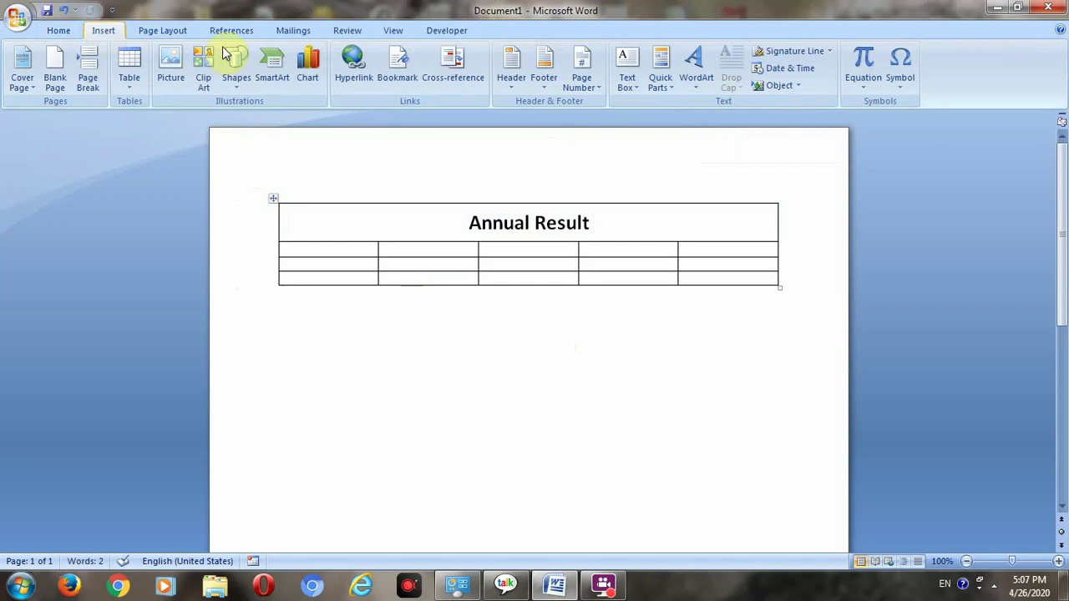
pyautogui.click(359, 248)
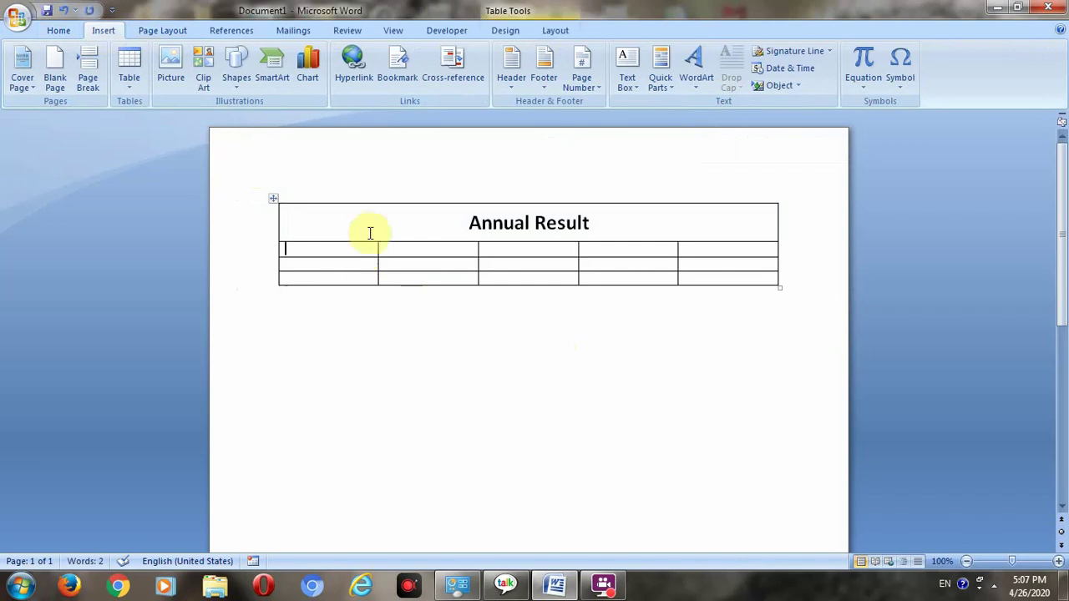
pyautogui.click(545, 34)
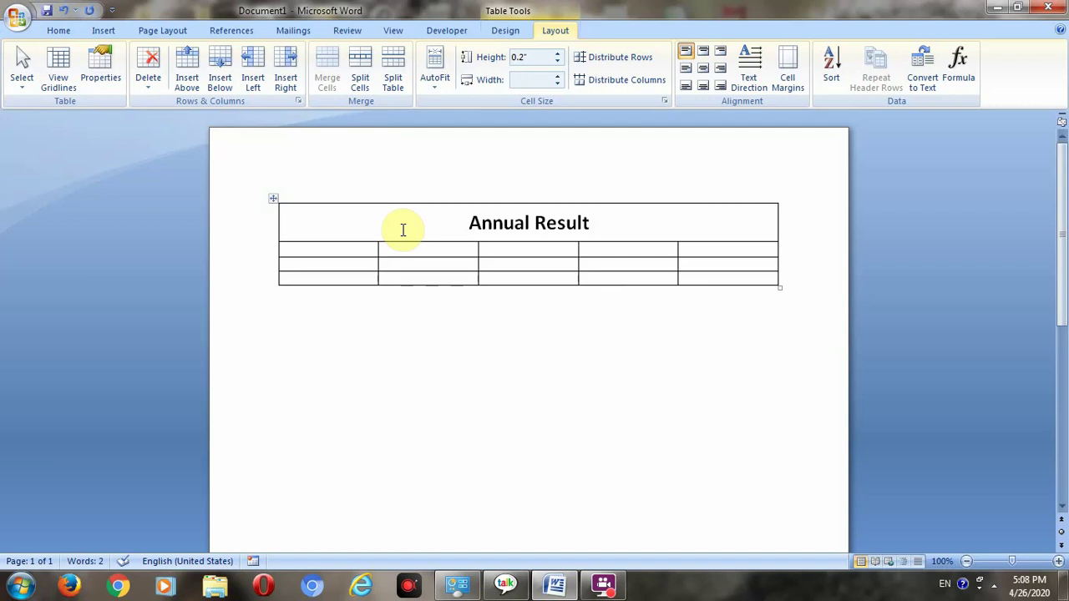
pyautogui.click(312, 250)
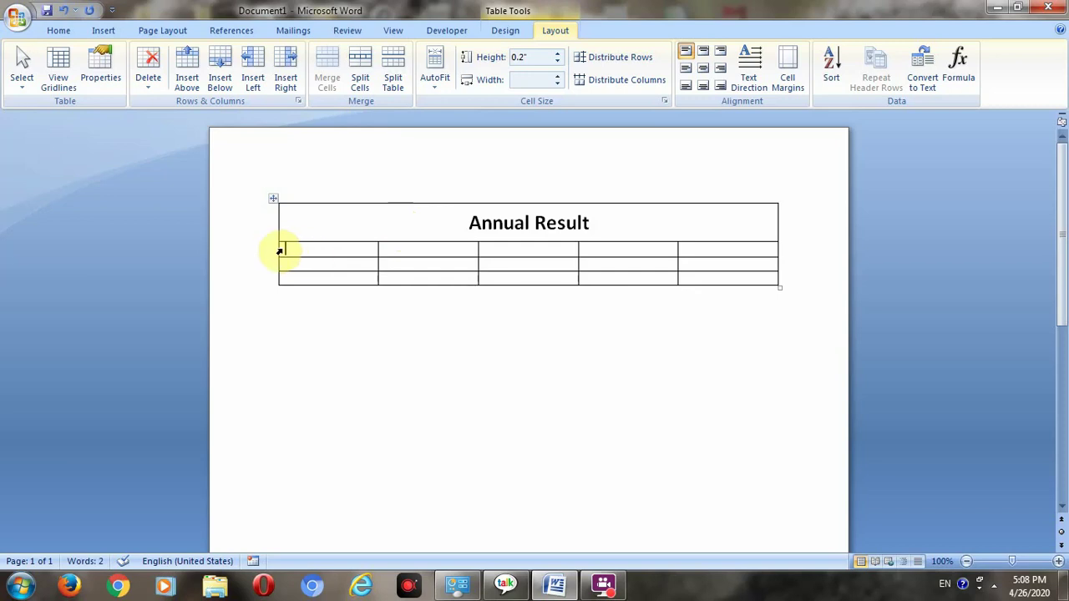
pyautogui.click(277, 250)
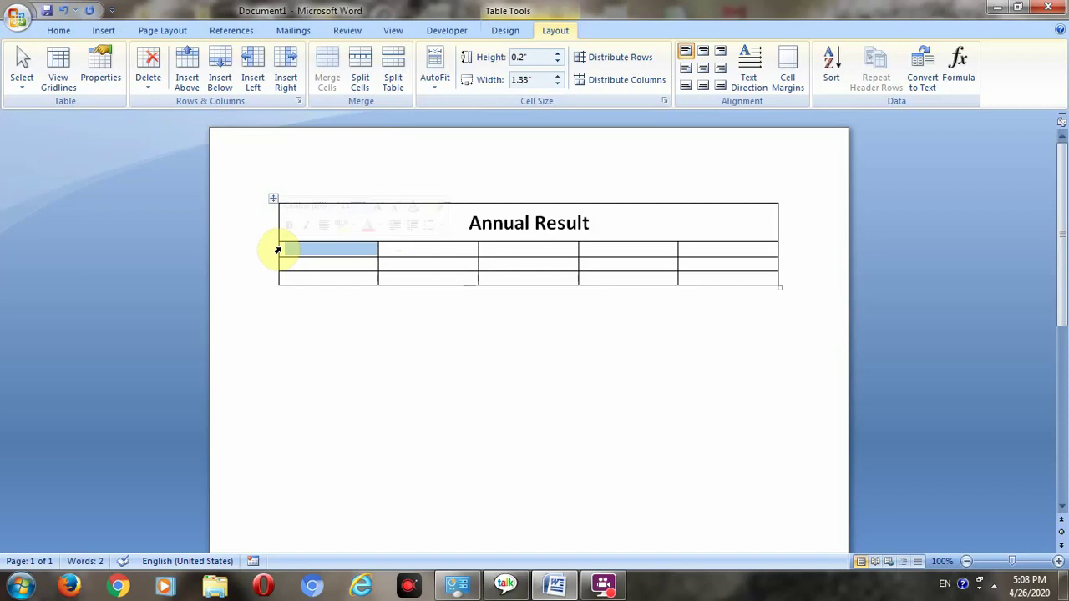
pyautogui.click(359, 82)
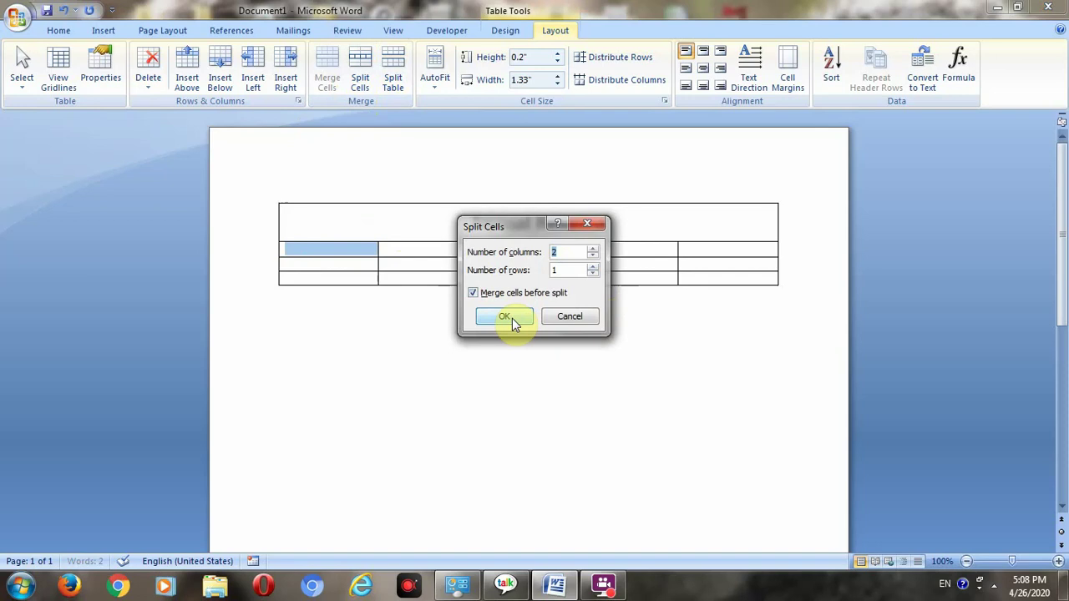
pyautogui.click(593, 248)
pyautogui.click(593, 260)
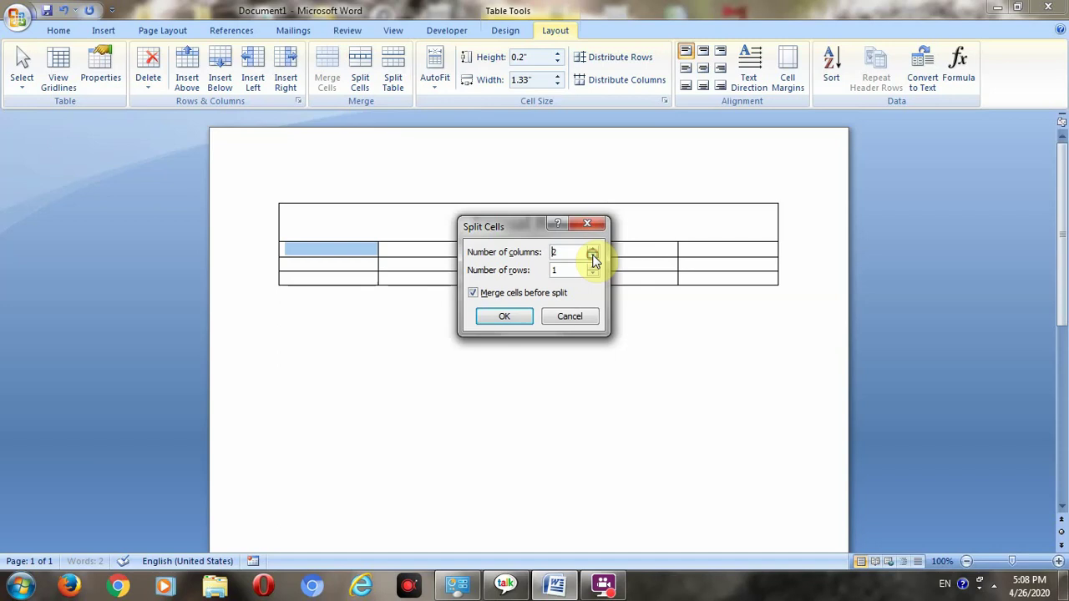
pyautogui.click(501, 322)
pyautogui.click(351, 346)
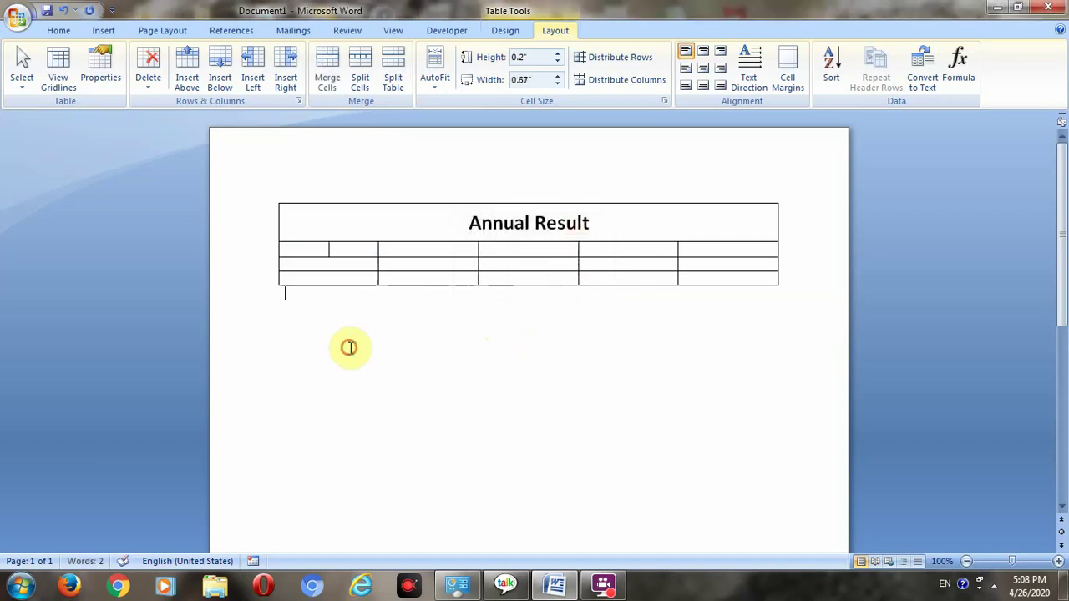
# Step: Set the height of the table's second row to 0.5"
pyautogui.click(278, 249)
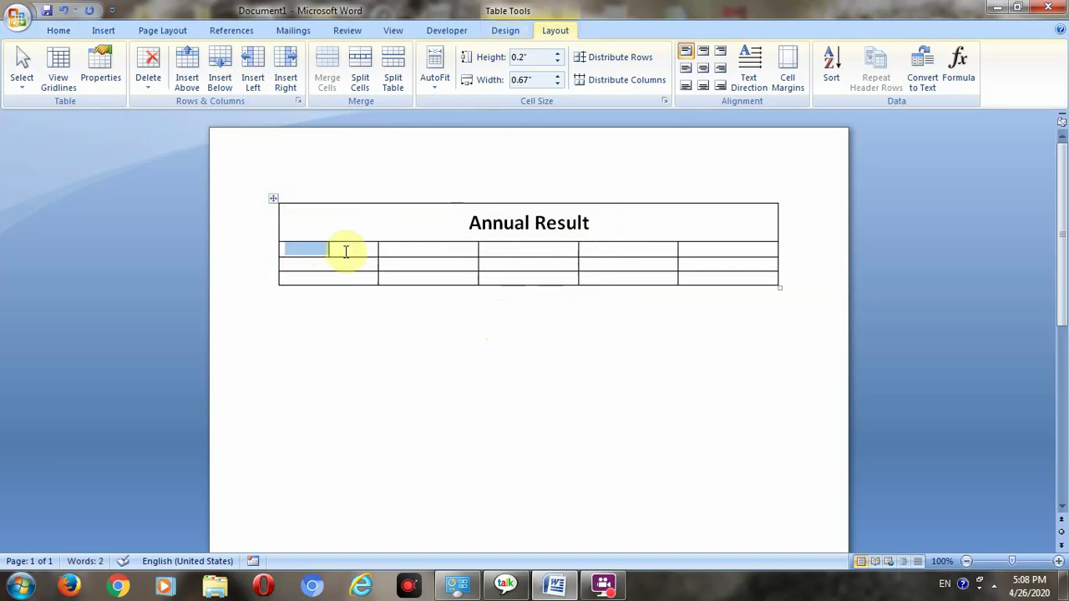
pyautogui.click(557, 53)
pyautogui.click(557, 53)
pyautogui.click(557, 54)
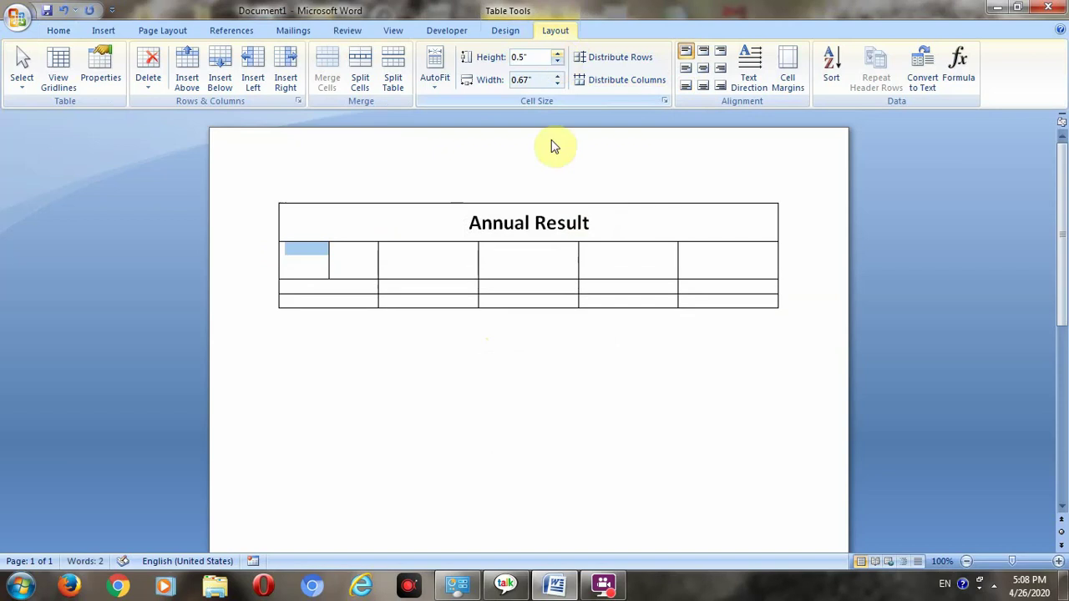
pyautogui.click(486, 415)
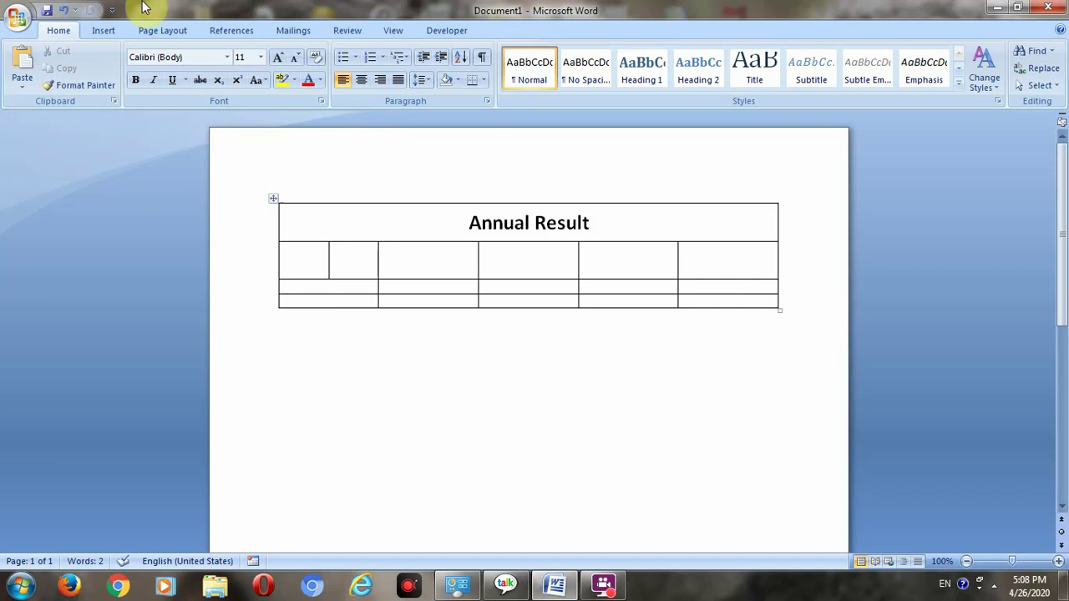
# Step: Try the built-in table style with a solid red header row and first column on the results table
pyautogui.click(90, 37)
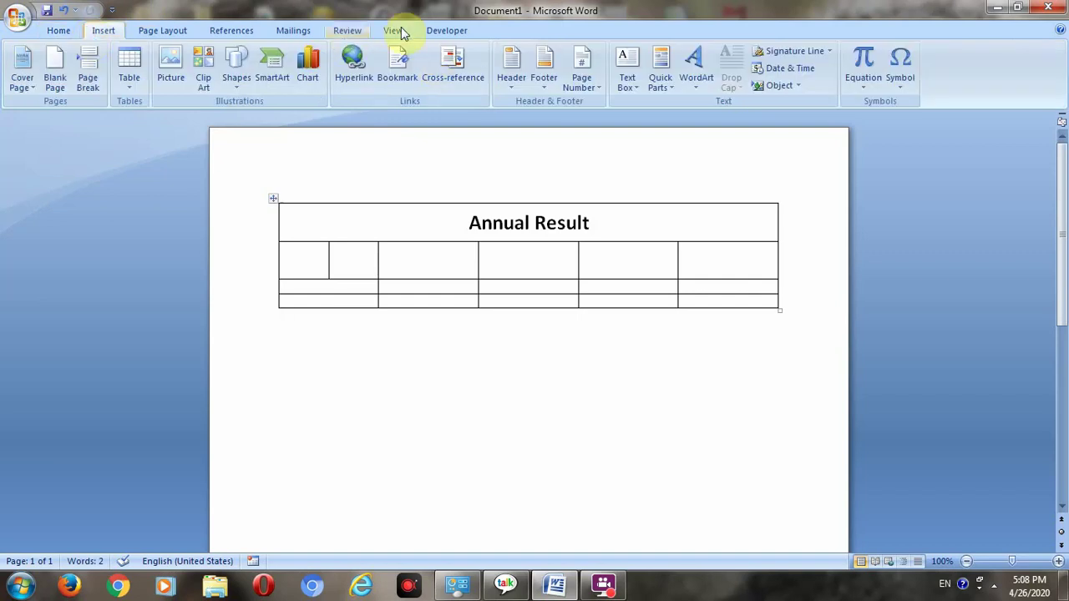
pyautogui.click(281, 261)
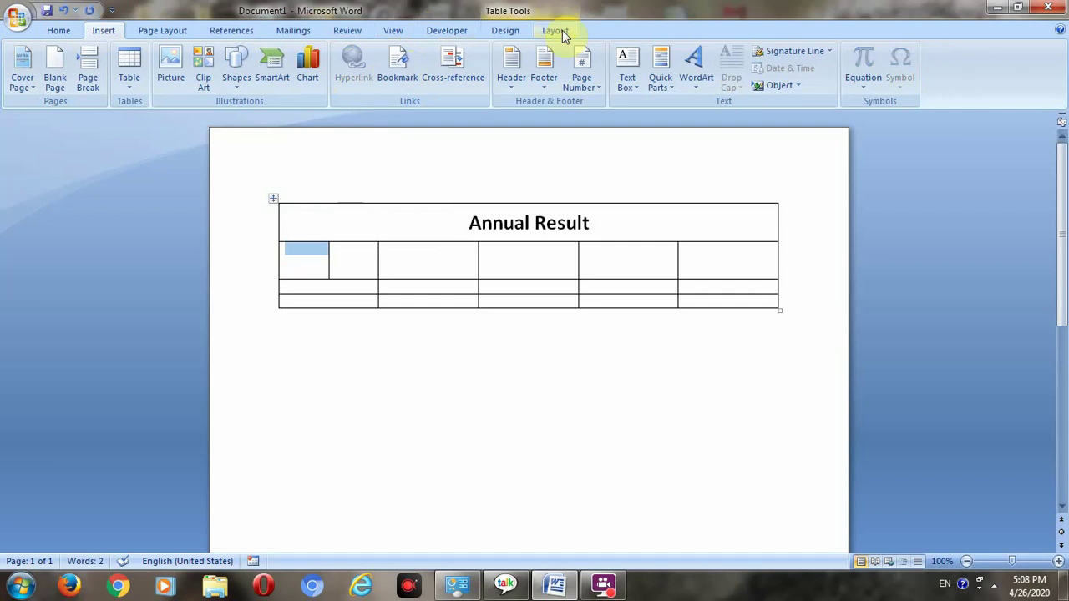
pyautogui.click(558, 37)
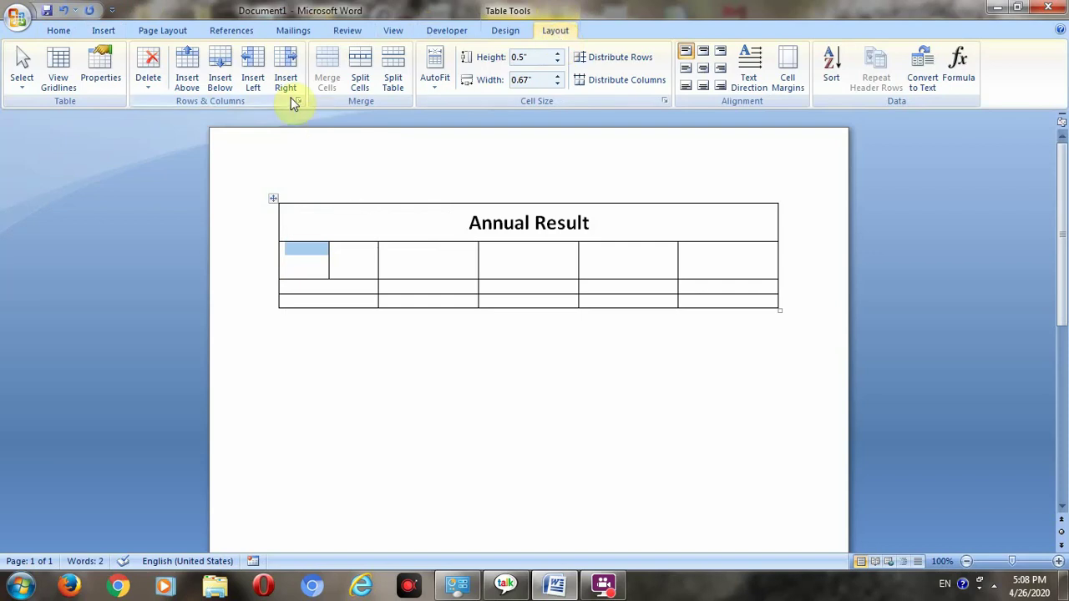
pyautogui.click(326, 282)
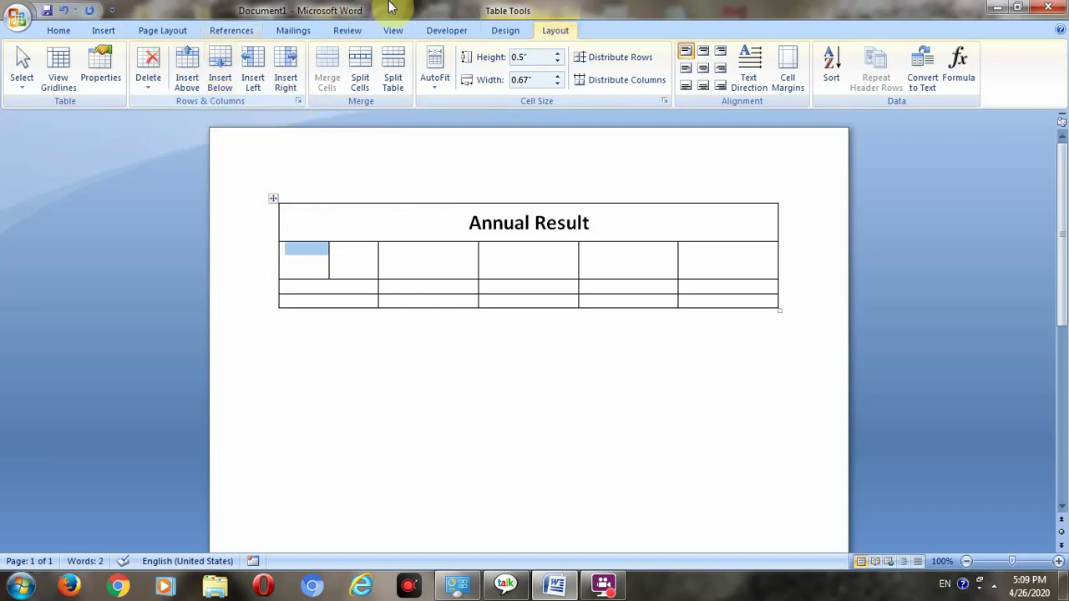
pyautogui.click(504, 33)
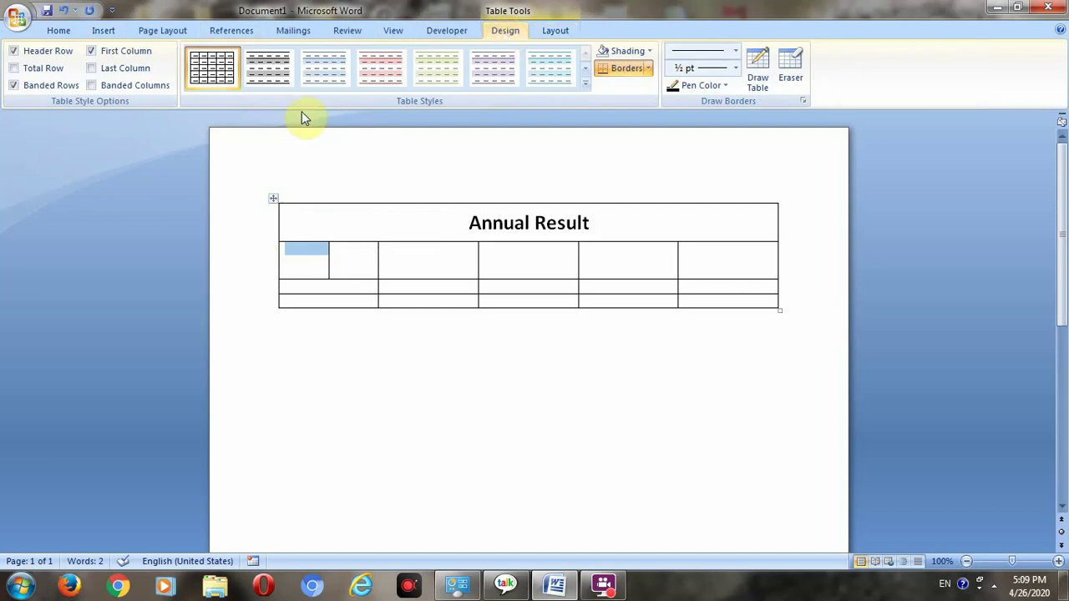
pyautogui.click(269, 68)
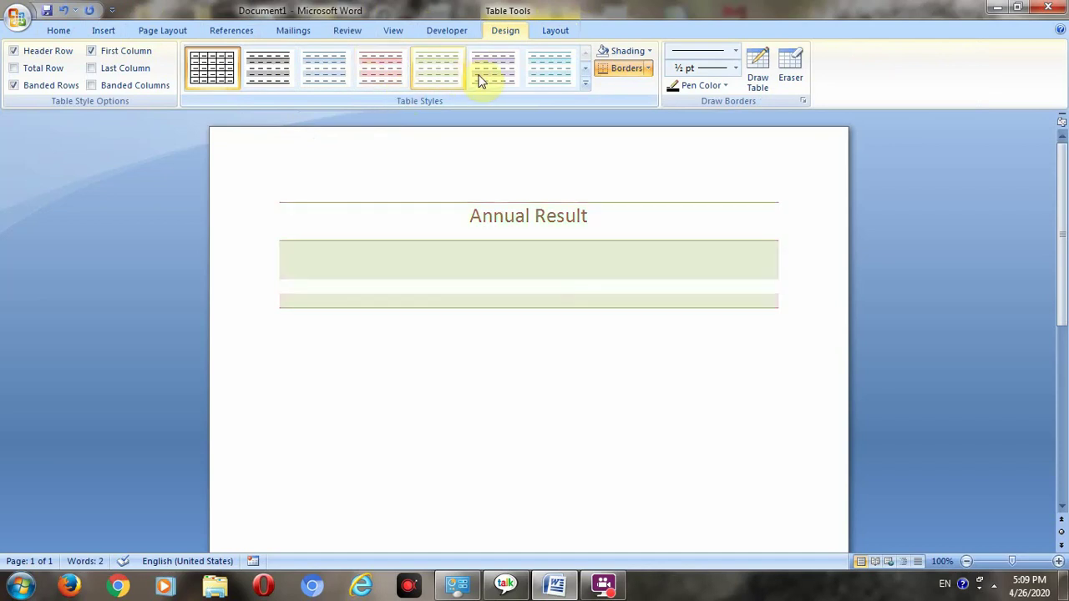
pyautogui.click(586, 85)
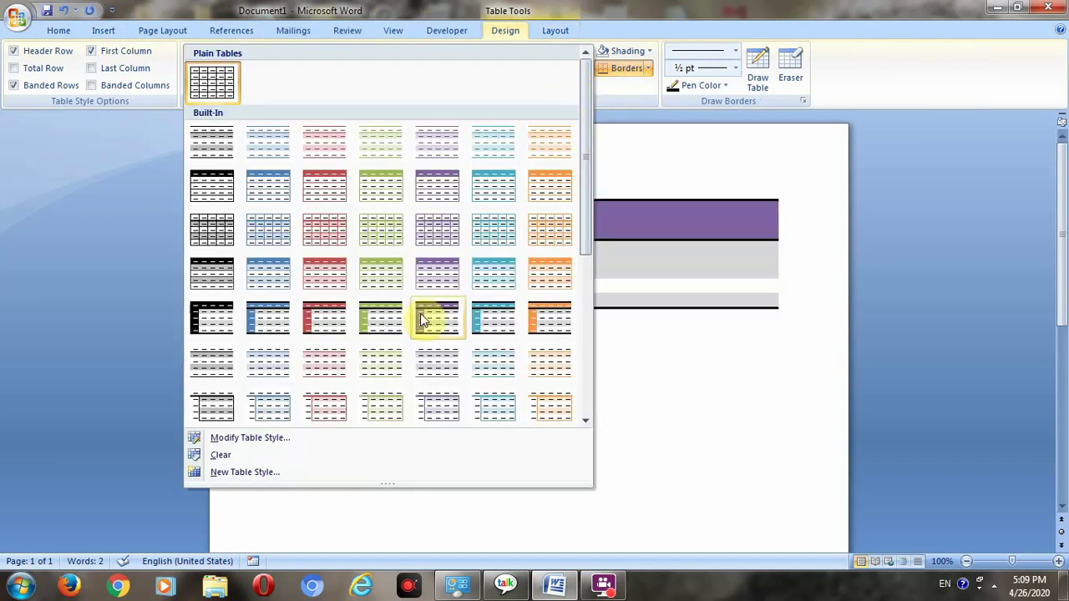
pyautogui.click(325, 334)
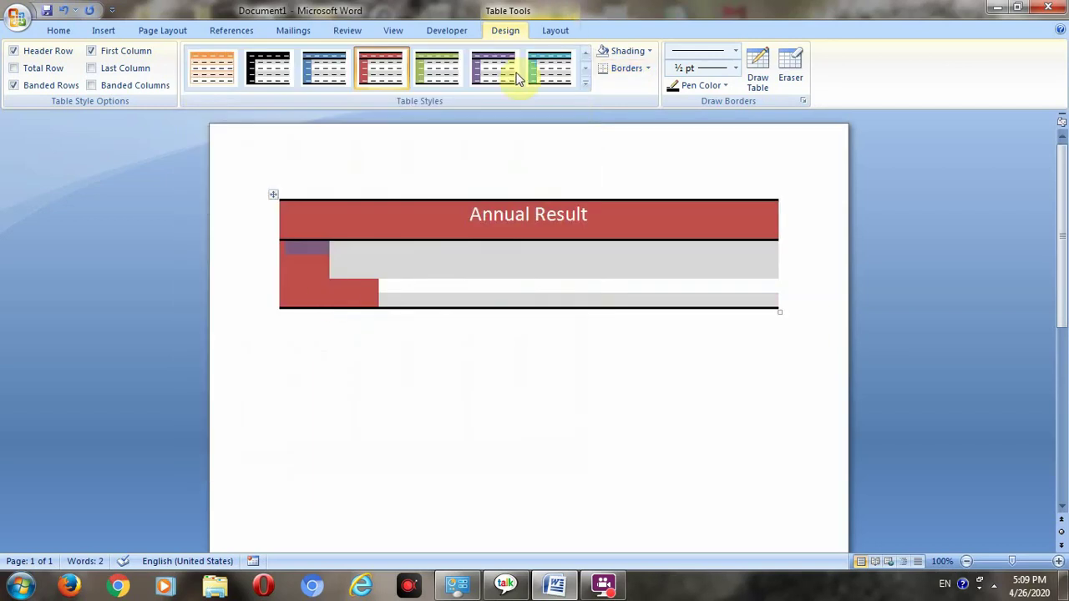
# Step: Apply the built-in black gridded style with gray banded rows to the results table
pyautogui.click(585, 85)
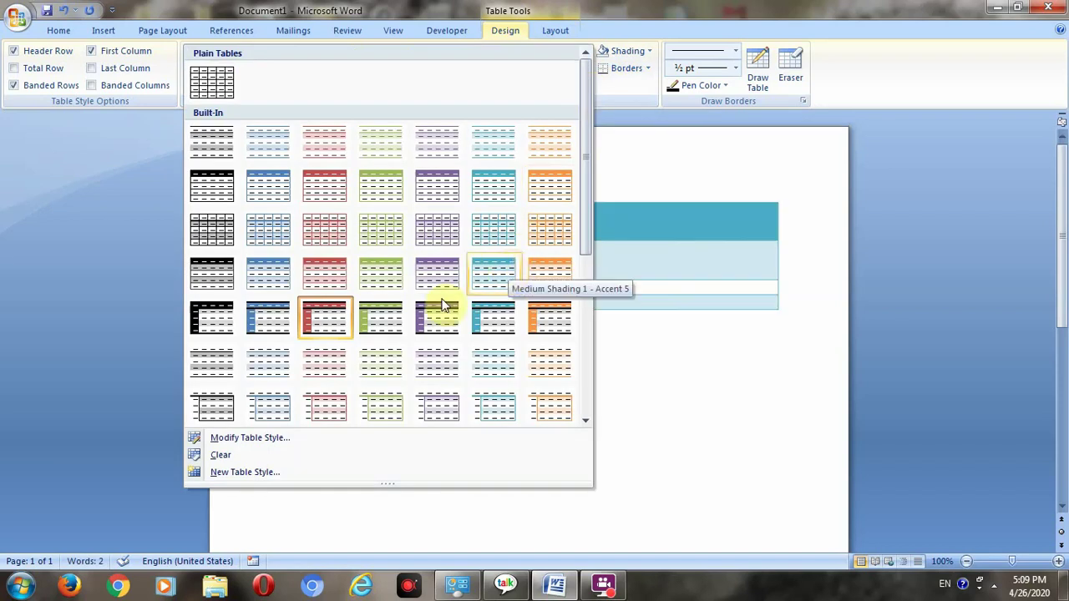
pyautogui.click(211, 227)
pyautogui.click(519, 439)
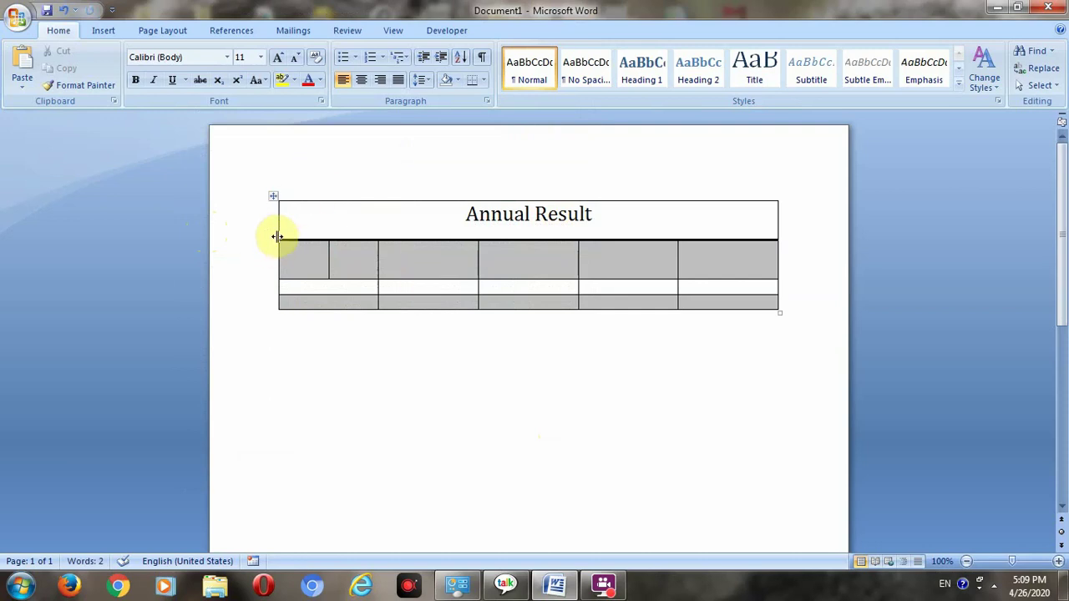
# Step: Draw a ½ pt dark red diagonal border from upper left to lower right in the first cell of the table's second row
pyautogui.click(114, 31)
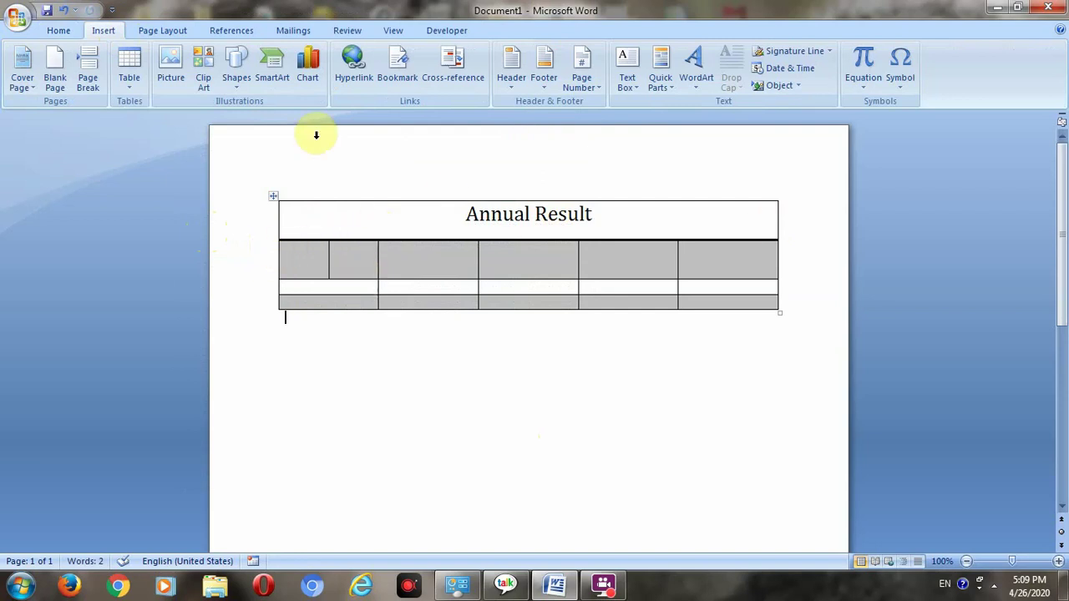
pyautogui.click(281, 265)
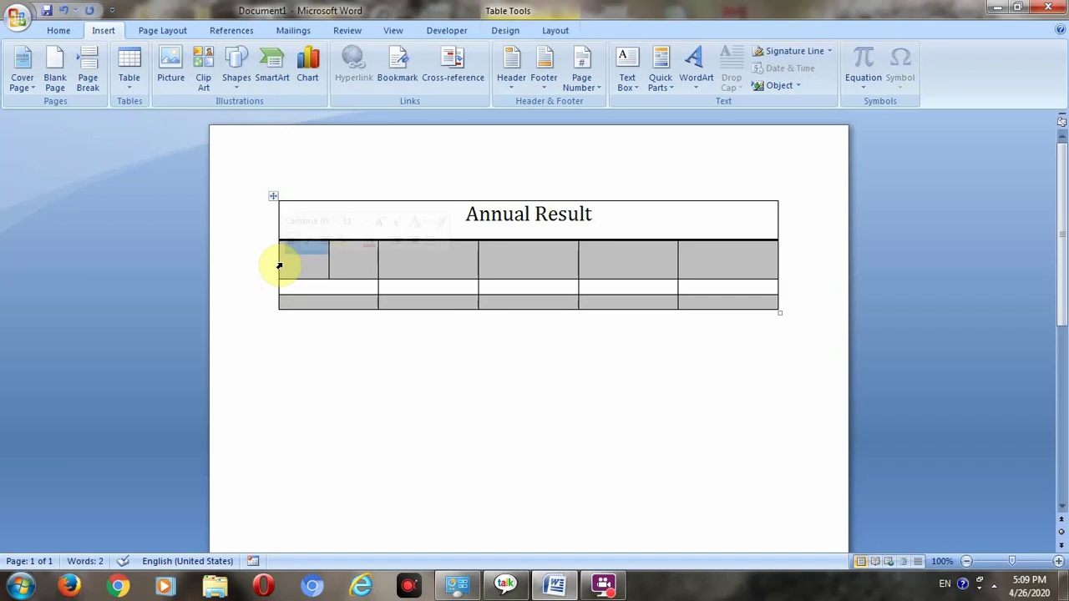
pyautogui.click(556, 31)
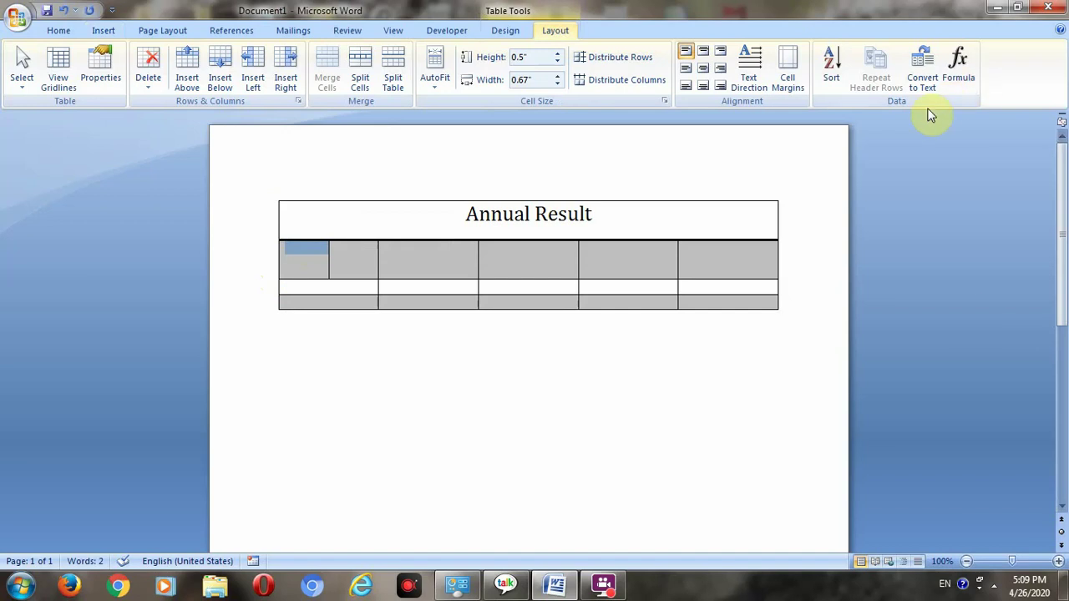
pyautogui.click(504, 31)
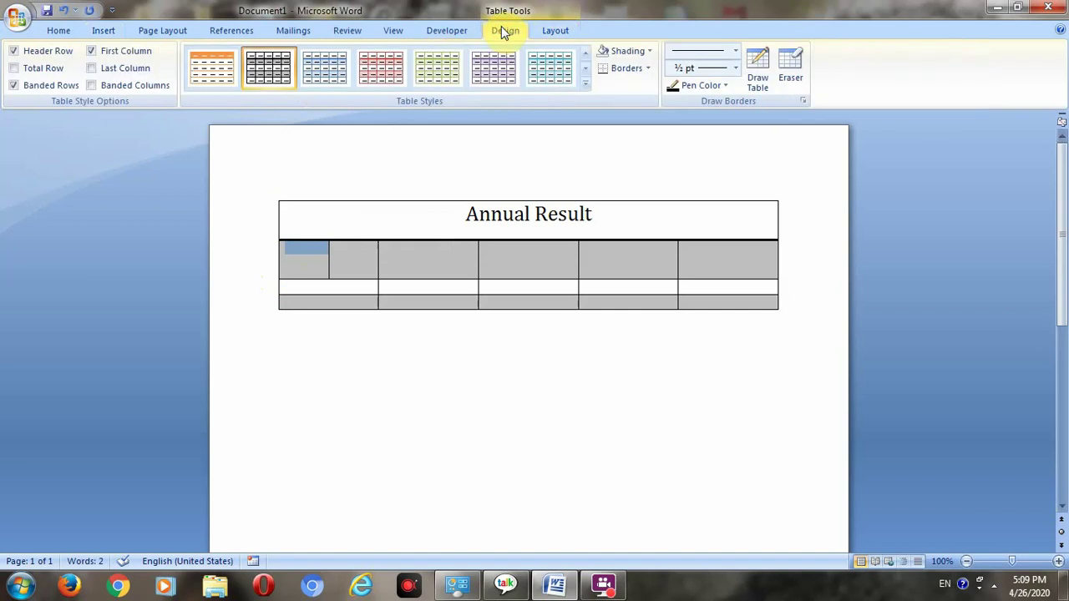
pyautogui.click(554, 33)
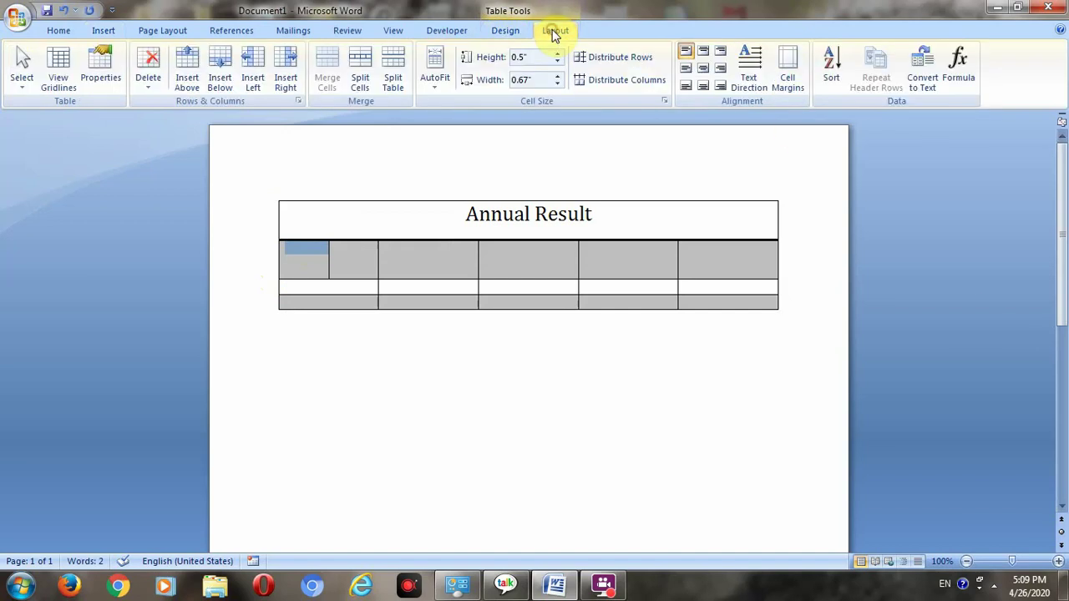
pyautogui.click(504, 31)
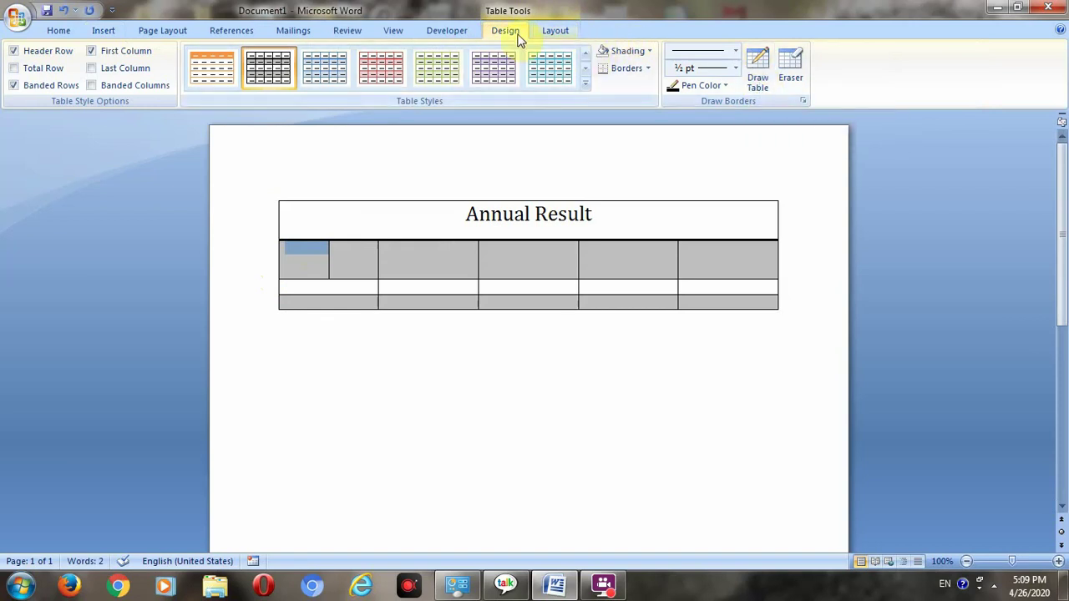
pyautogui.click(758, 79)
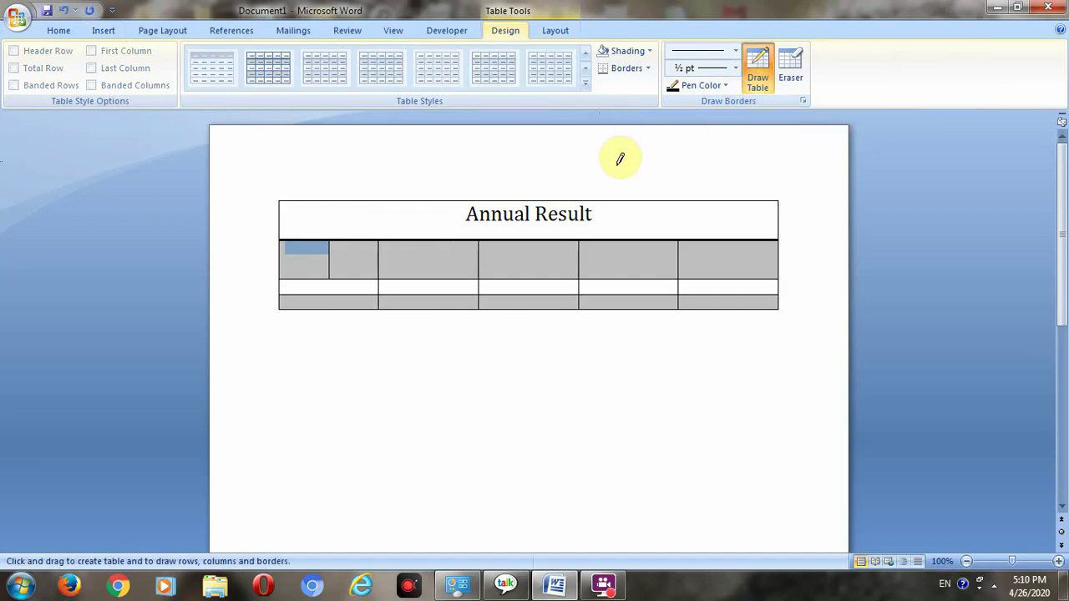
pyautogui.click(729, 87)
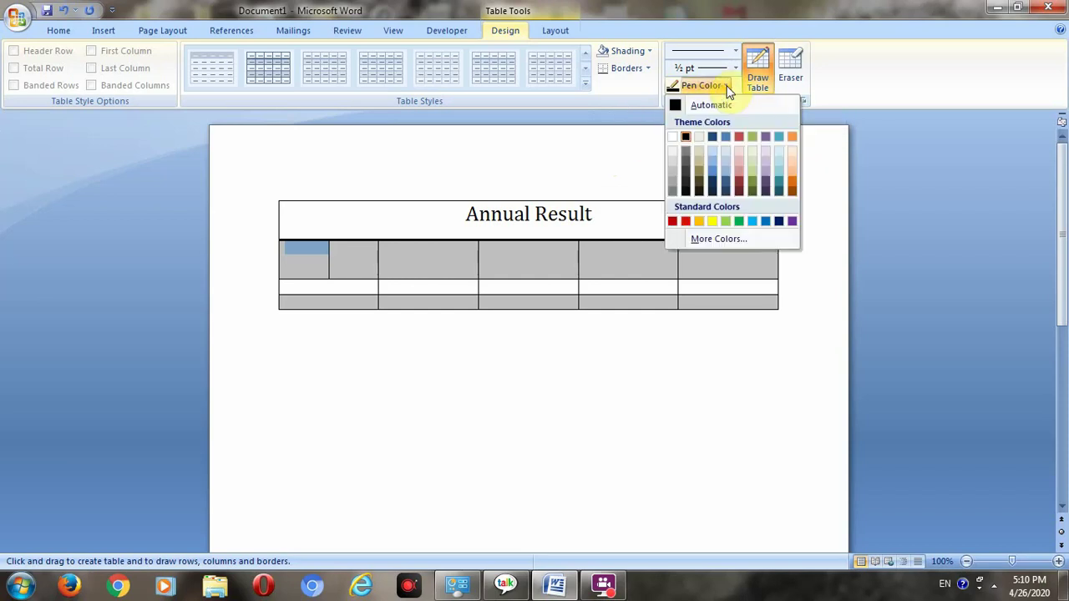
pyautogui.click(673, 220)
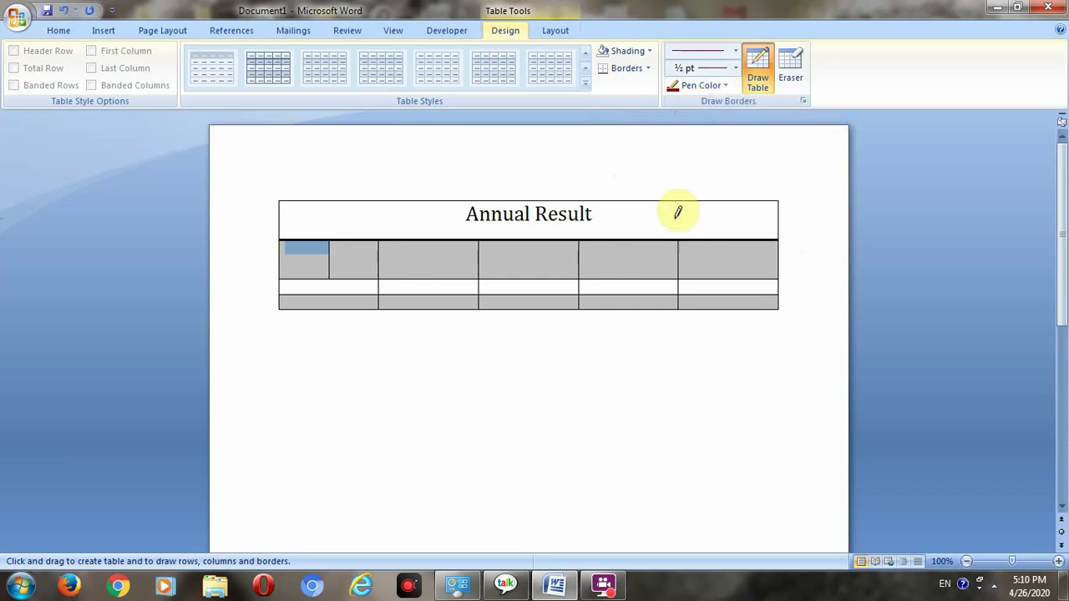
pyautogui.click(284, 237)
pyautogui.moveTo(283, 235); pyautogui.dragTo(328, 277)
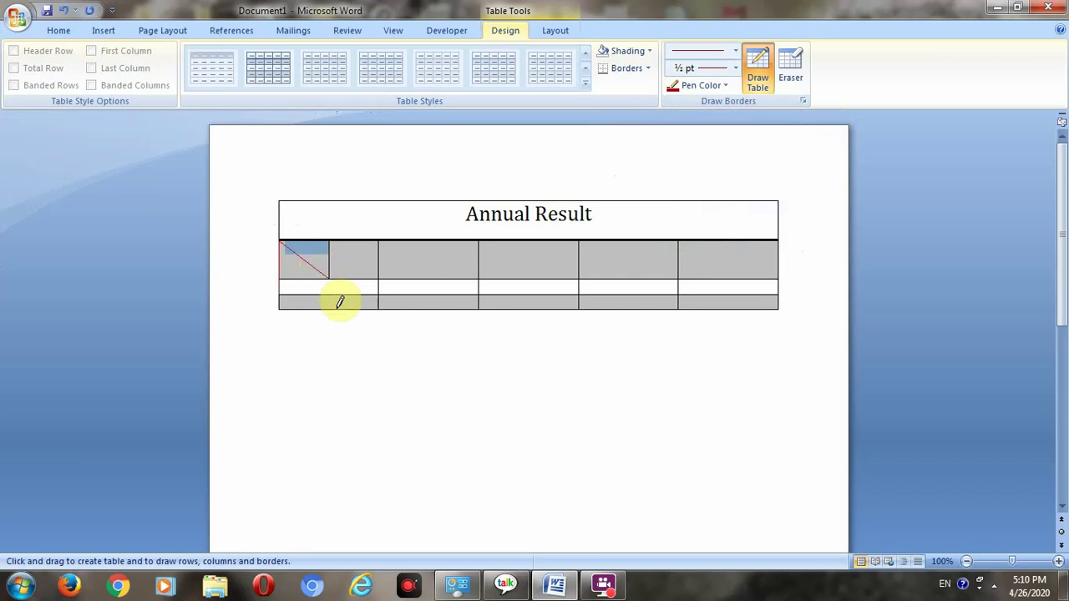
# Step: Undo the thin diagonal and redraw it across the same cell with a 4 ½ pt dark red pen
pyautogui.click(735, 71)
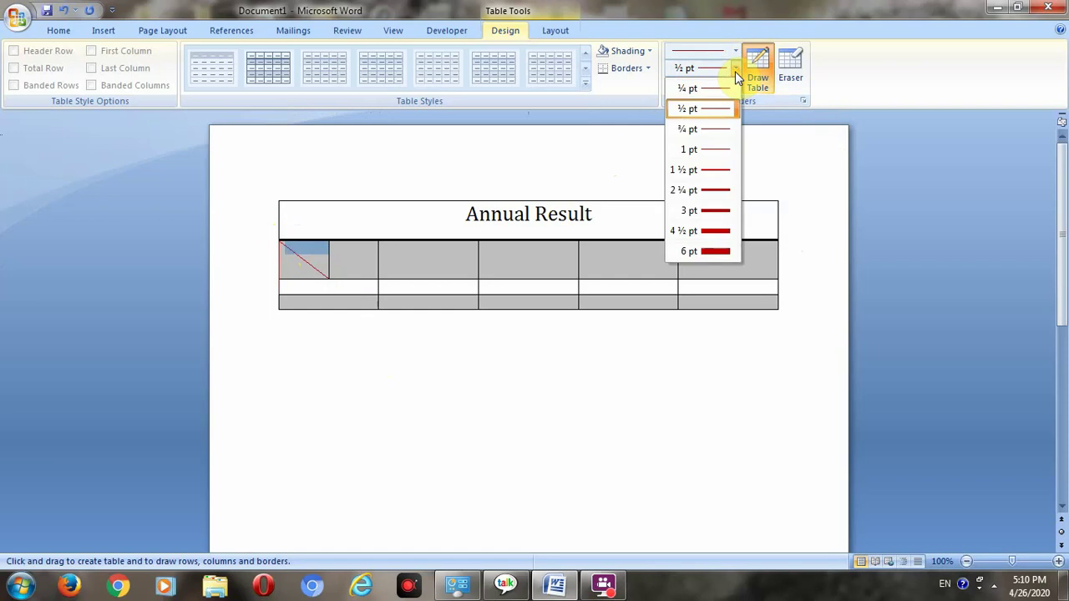
pyautogui.click(712, 231)
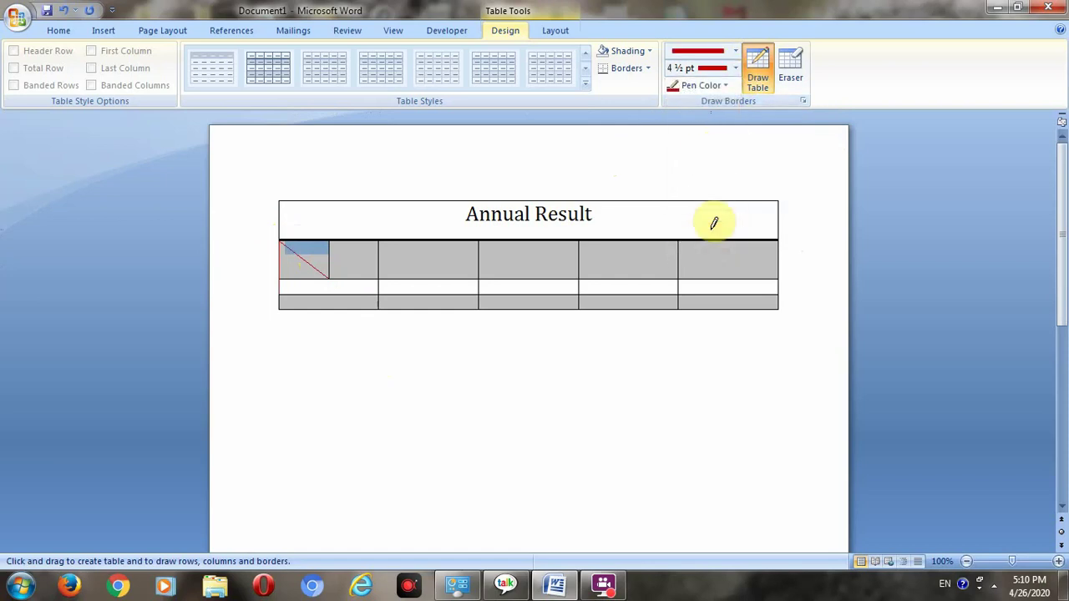
pyautogui.click(738, 67)
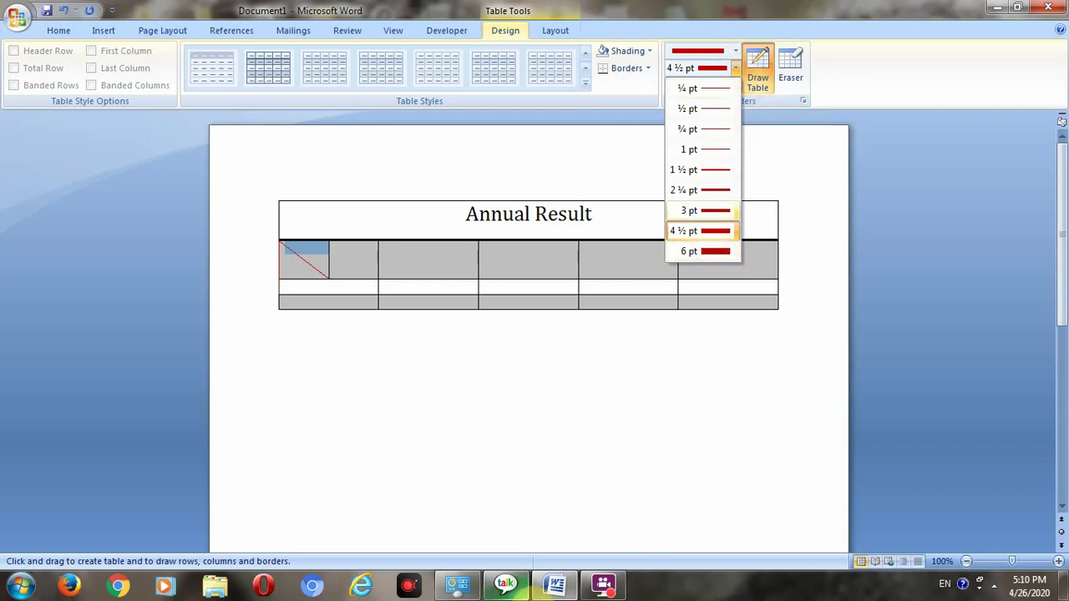
pyautogui.click(532, 487)
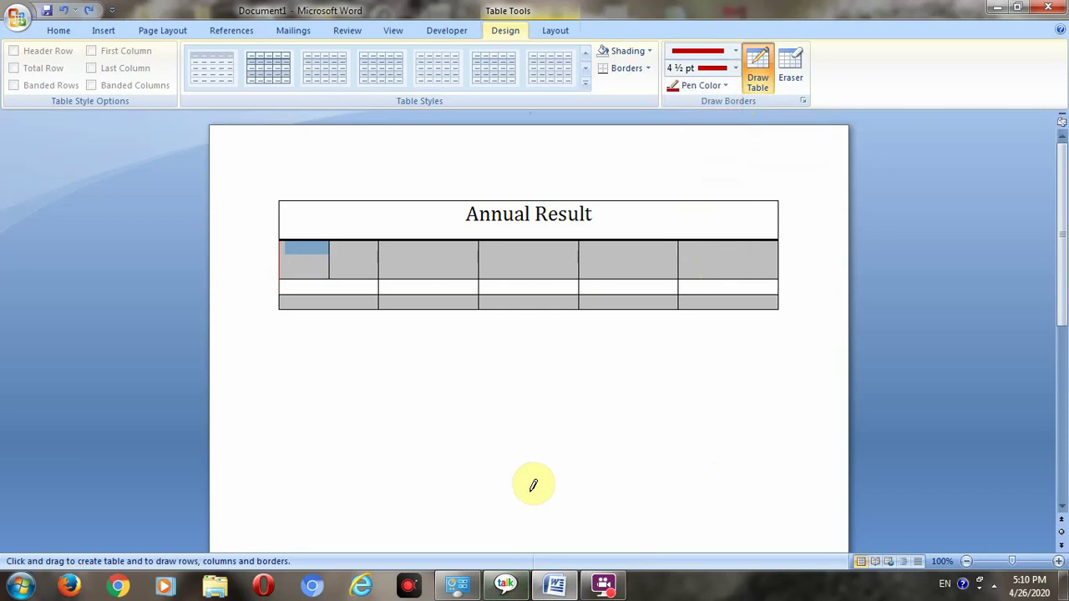
pyautogui.click(726, 86)
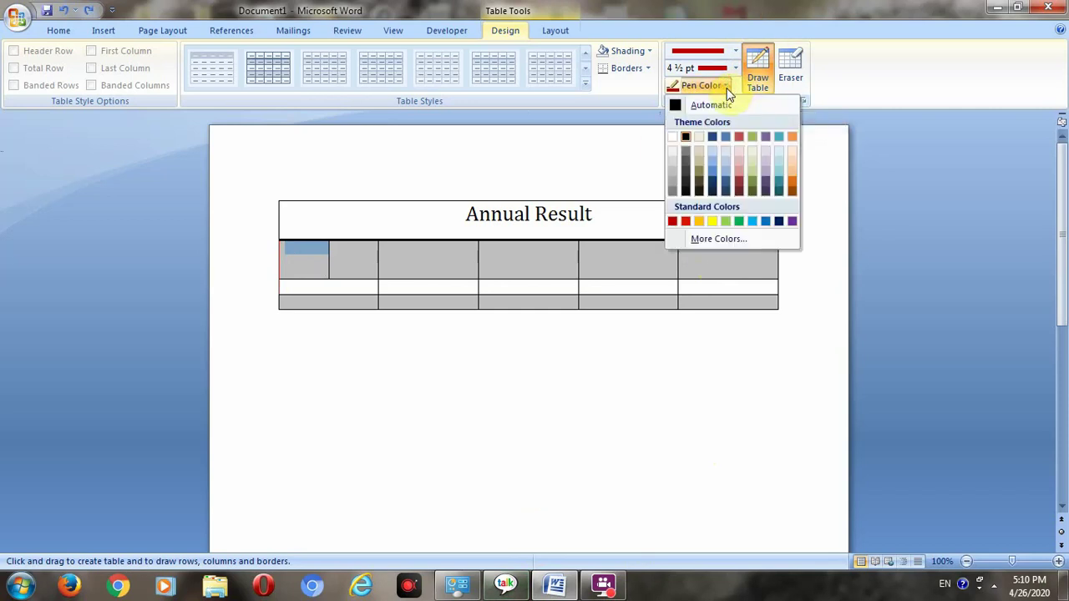
pyautogui.click(675, 223)
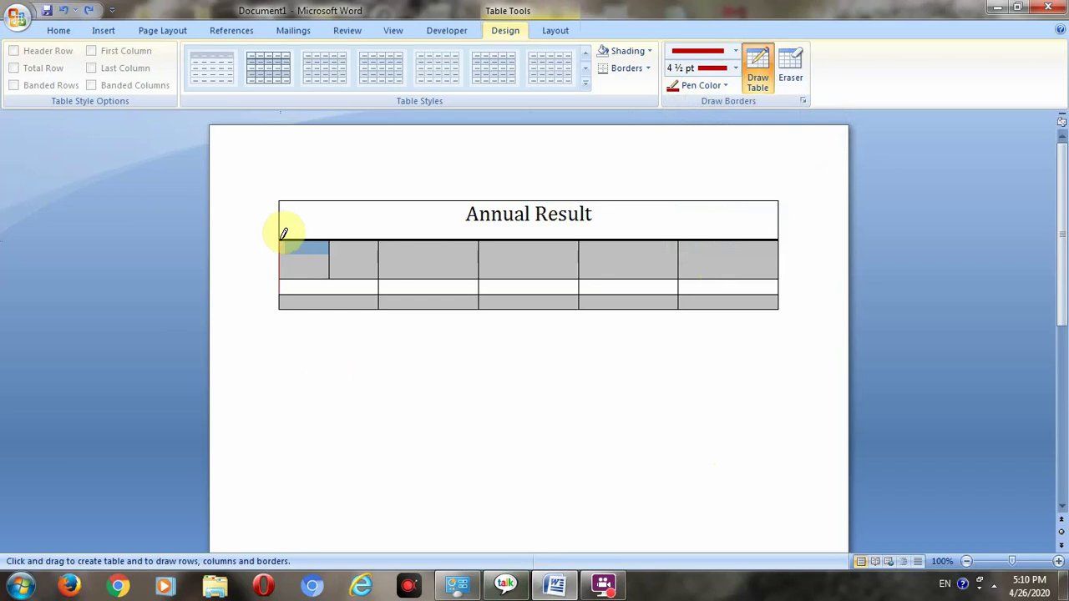
pyautogui.moveTo(283, 235); pyautogui.dragTo(327, 277)
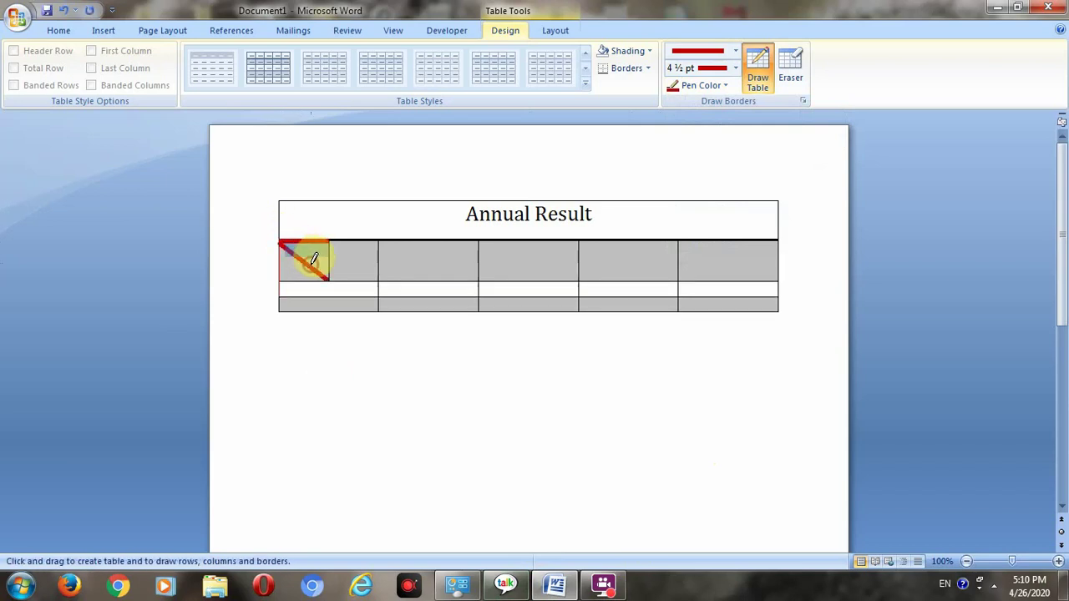